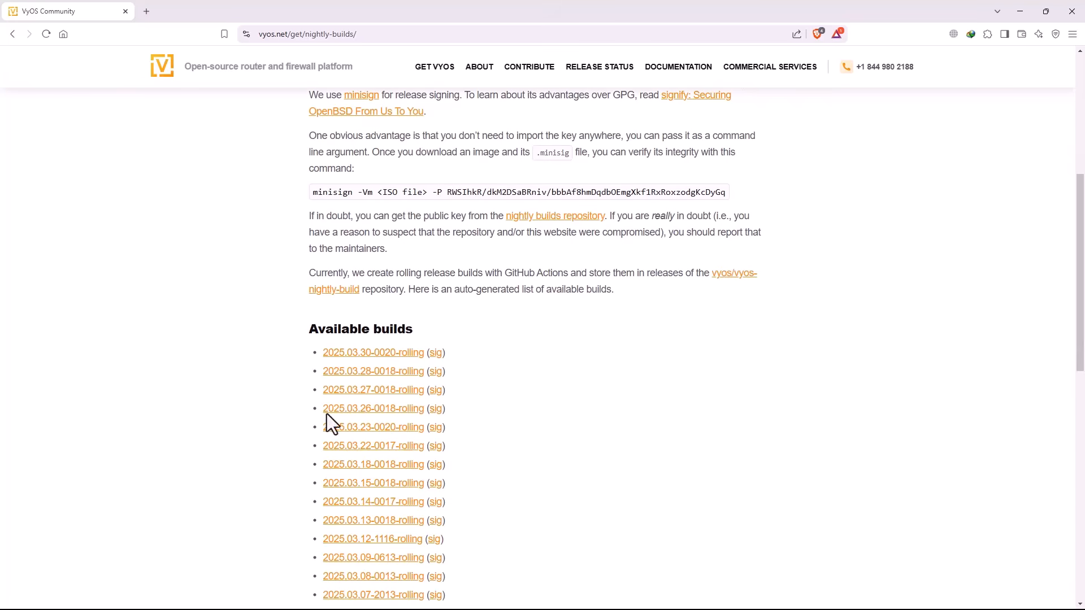
Request the download of the 2025.03.30-0020-rolling build from the available builds and dismiss it
left_click(362, 355)
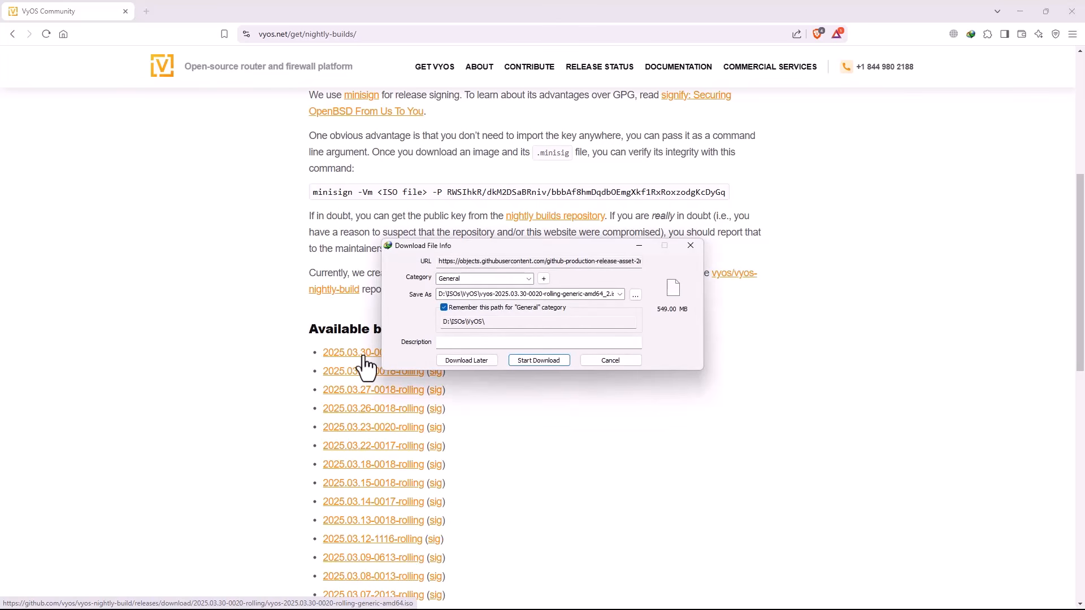
left_click(611, 362)
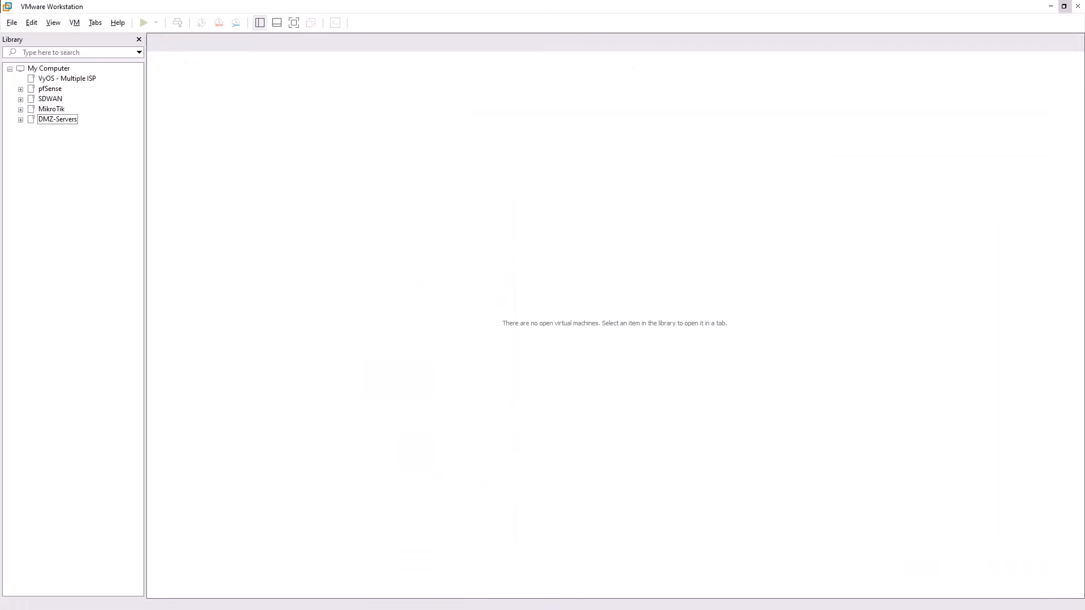
Switch to VMware Workstation and start a new Typical virtual machine with a blank hard disk instead of an installer image
left_click(12, 25)
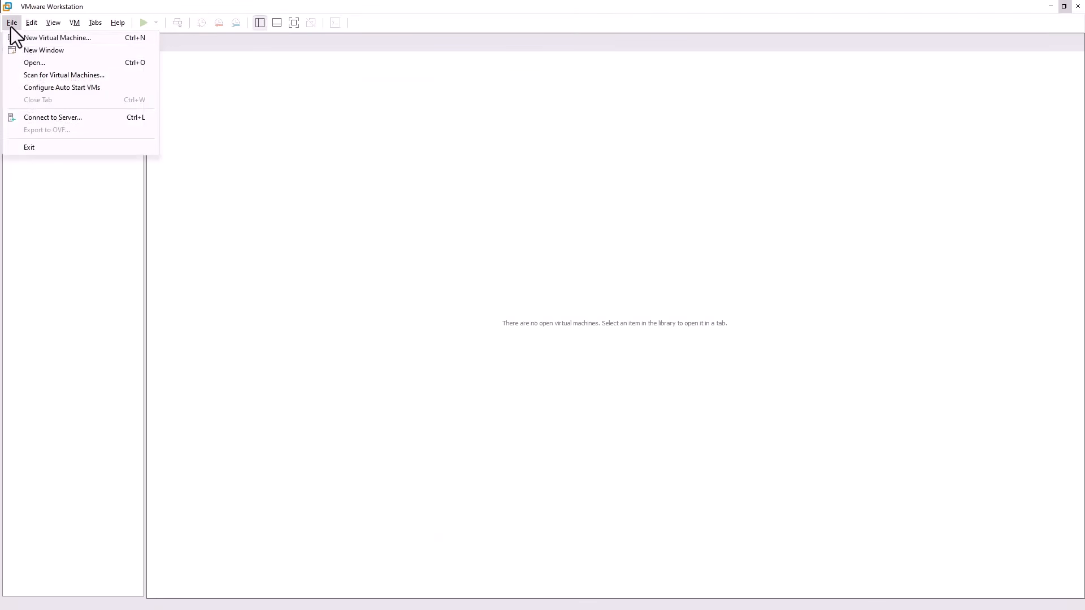
left_click(16, 40)
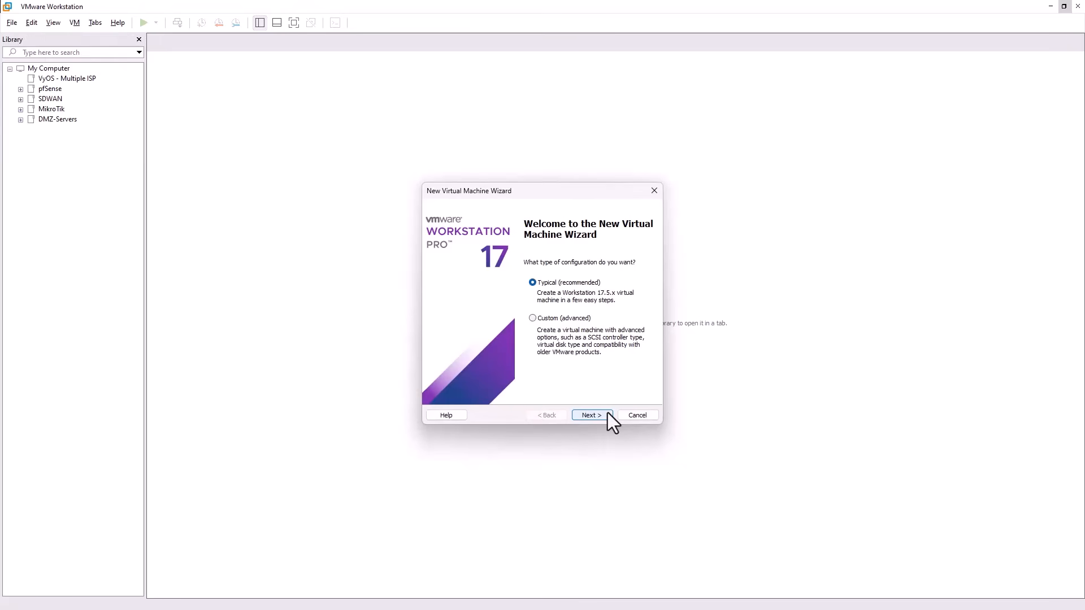
left_click(594, 417)
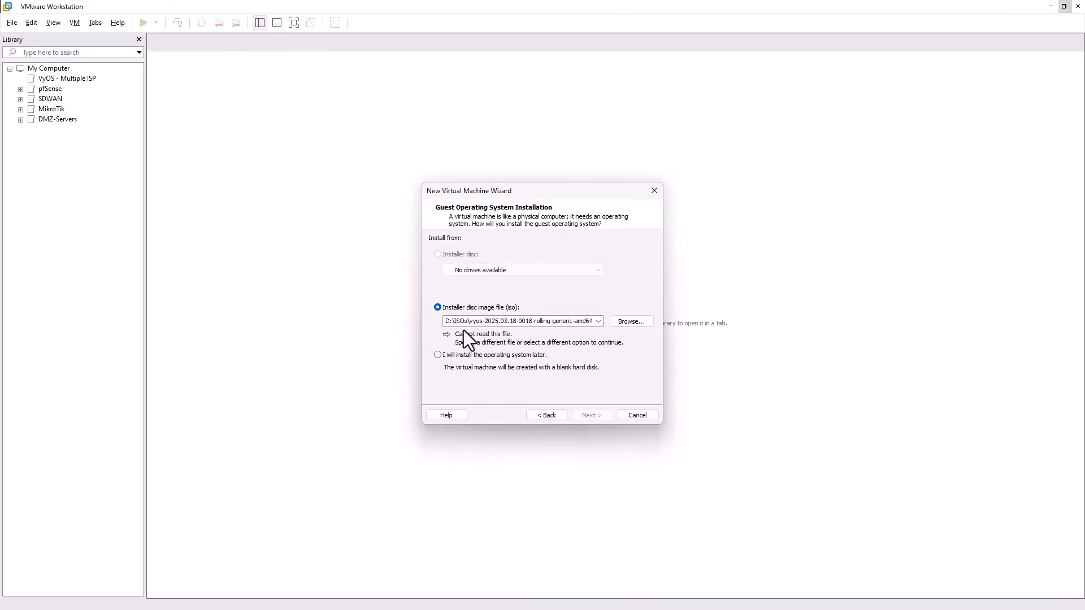
left_click(469, 355)
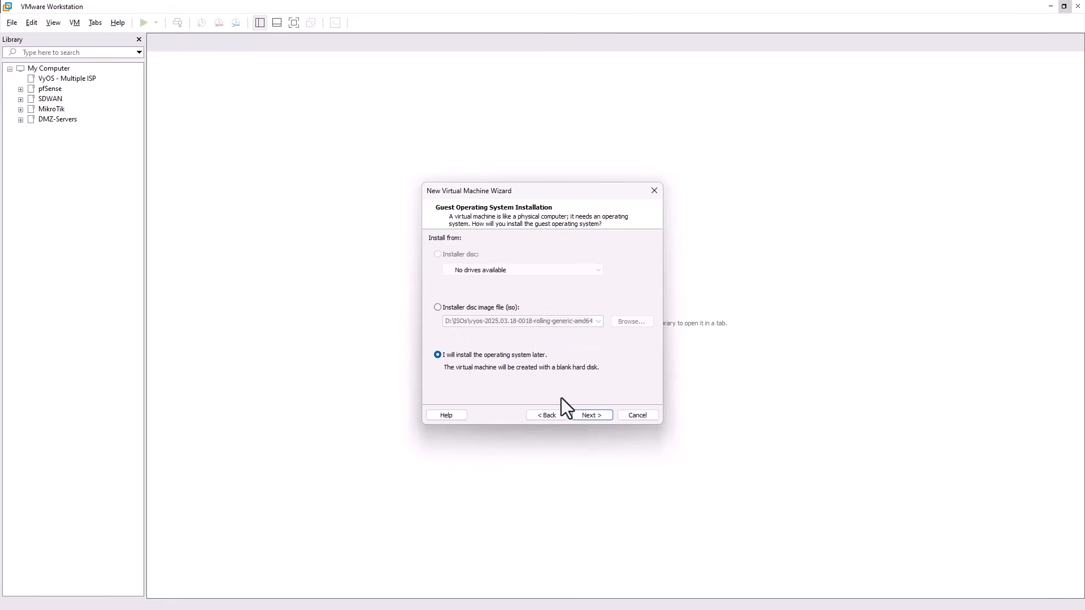
left_click(584, 415)
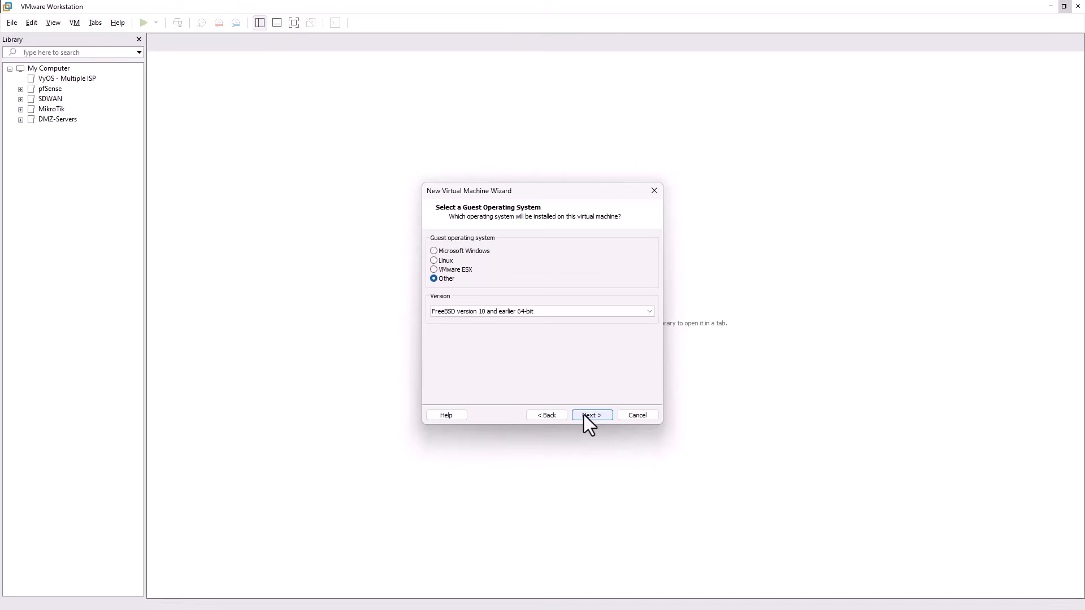
Set the guest operating system to Linux, version Debian 6 64-bit
left_click(447, 261)
left_click(524, 311)
left_click(524, 324)
left_click(576, 414)
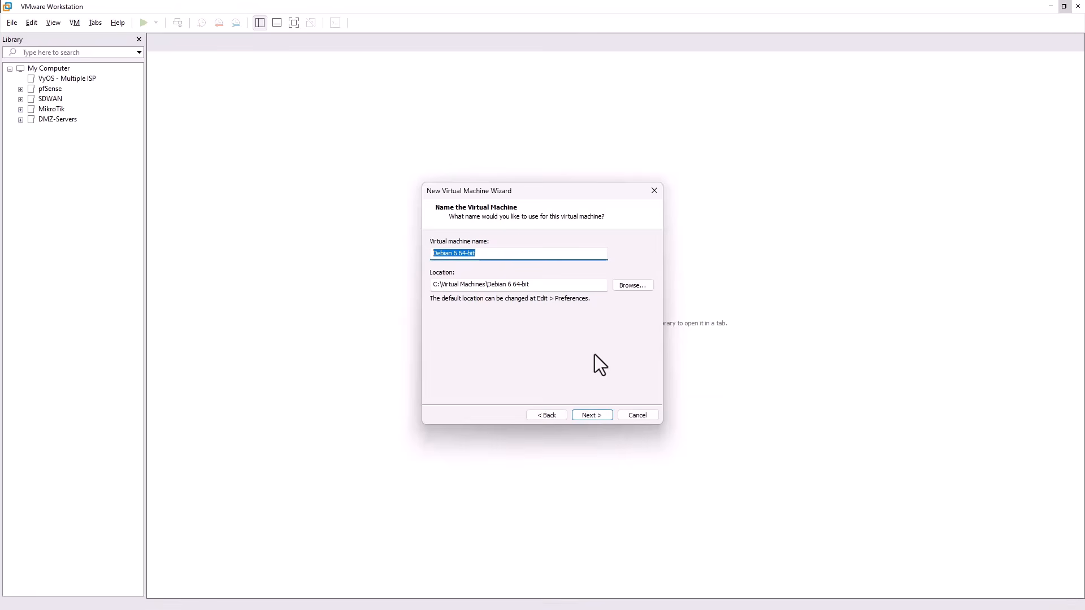
Name the virtual machine VyOS-Multi-ISP-_LAB and keep its suggested location
type("VyOS")
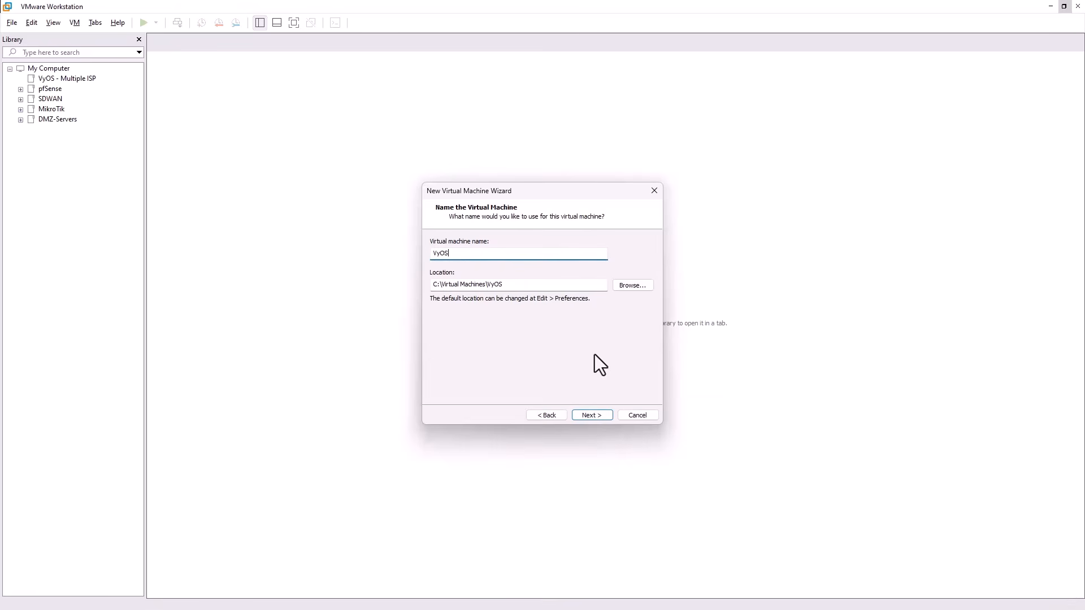
type("-Multi-ISP_")
type("_LAB")
left_click(593, 417)
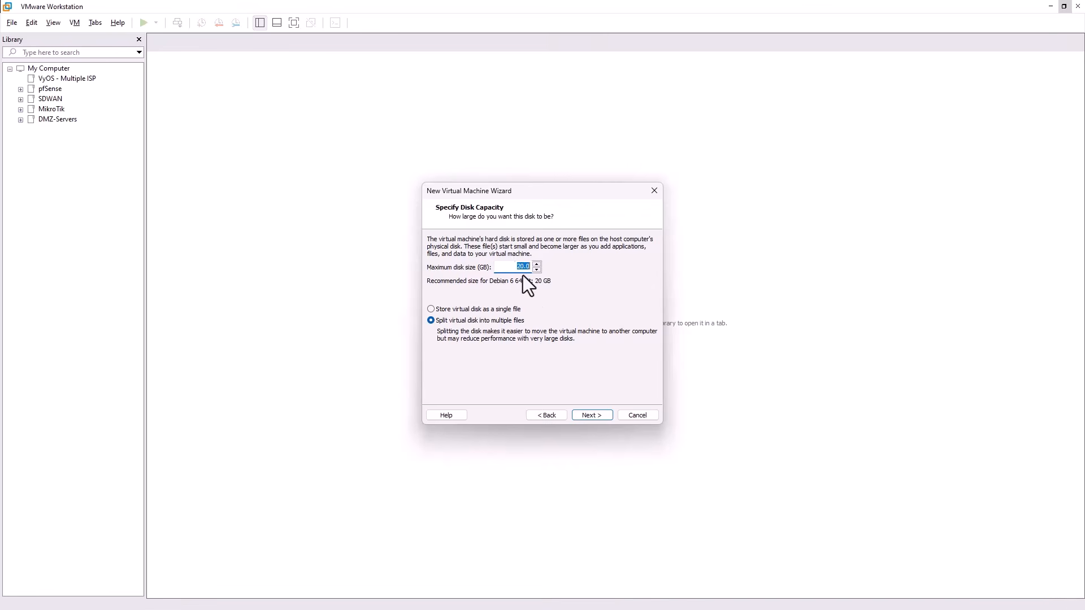
Set the maximum disk size to 8 GB and store the virtual disk as a single file
type("8")
left_click(463, 311)
left_click(590, 416)
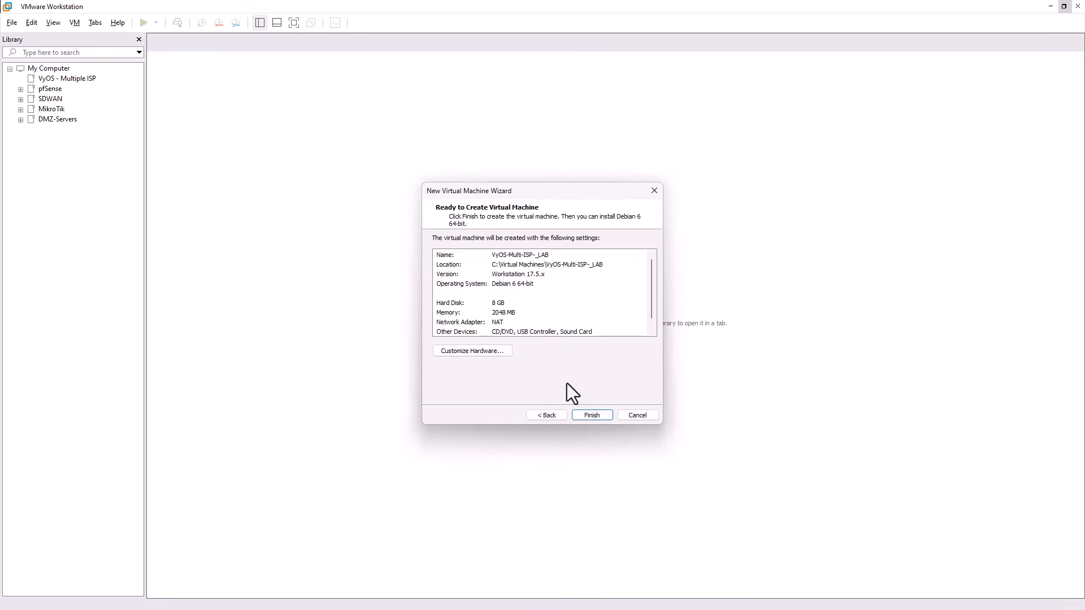
Customize the hardware to 2 cores per processor and finish creating the virtual machine
left_click(485, 355)
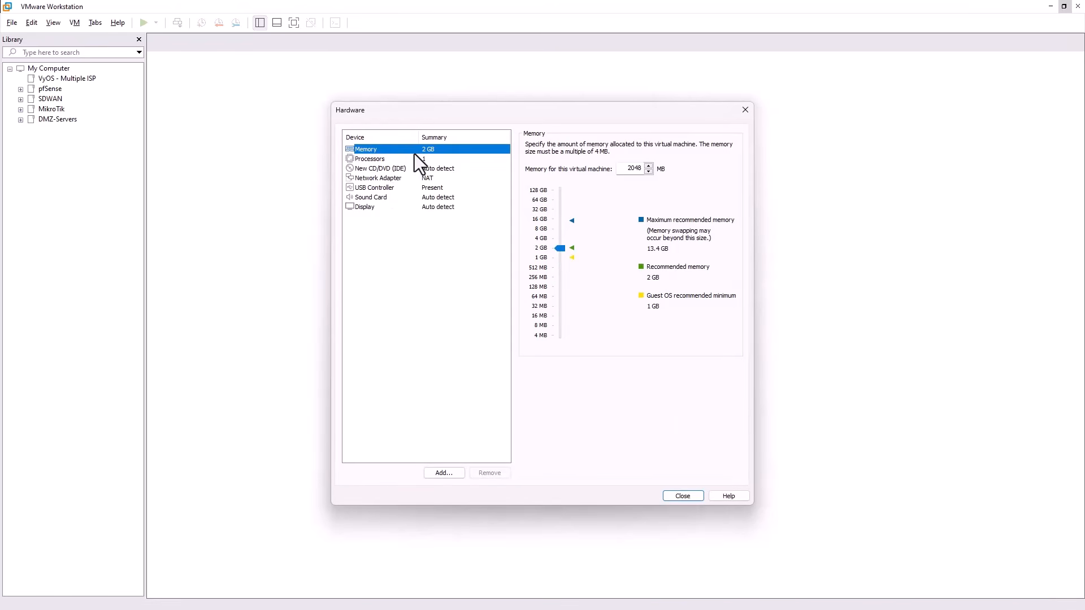
left_click(433, 160)
left_click(655, 161)
left_click(646, 179)
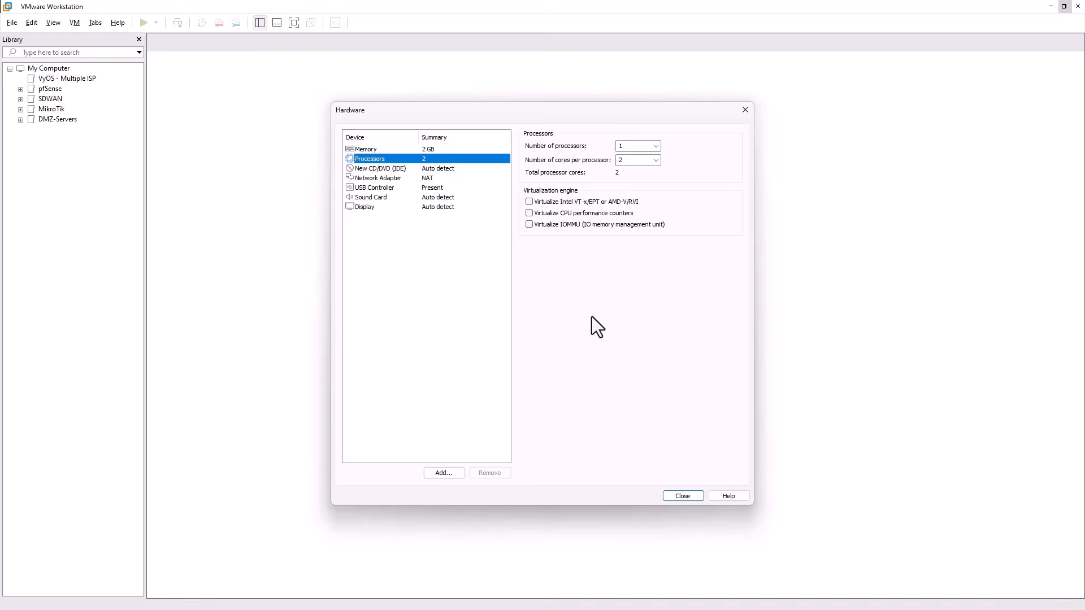
left_click(674, 496)
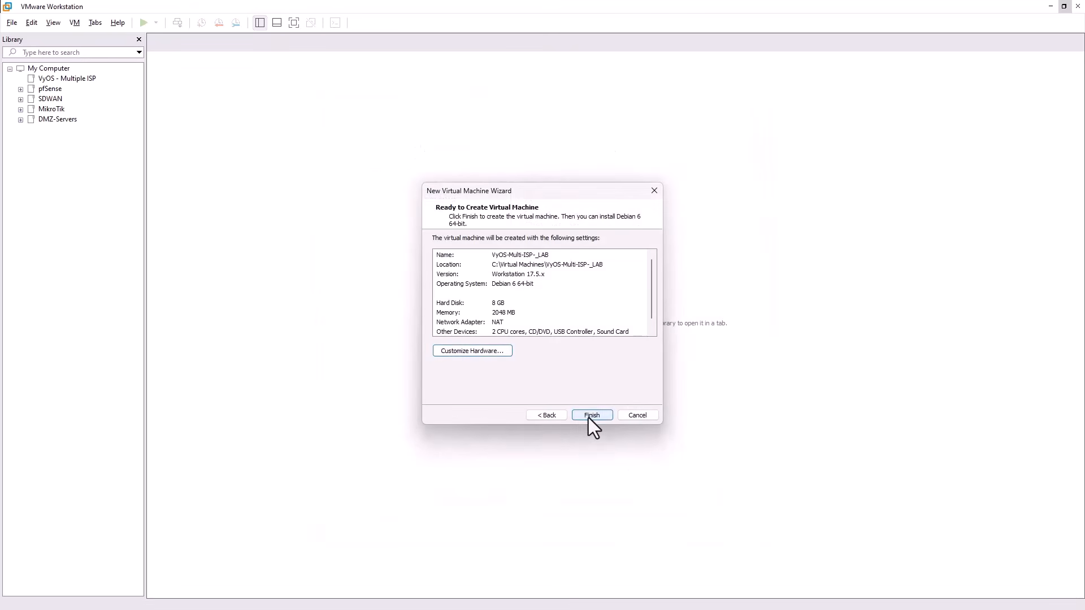
left_click(591, 417)
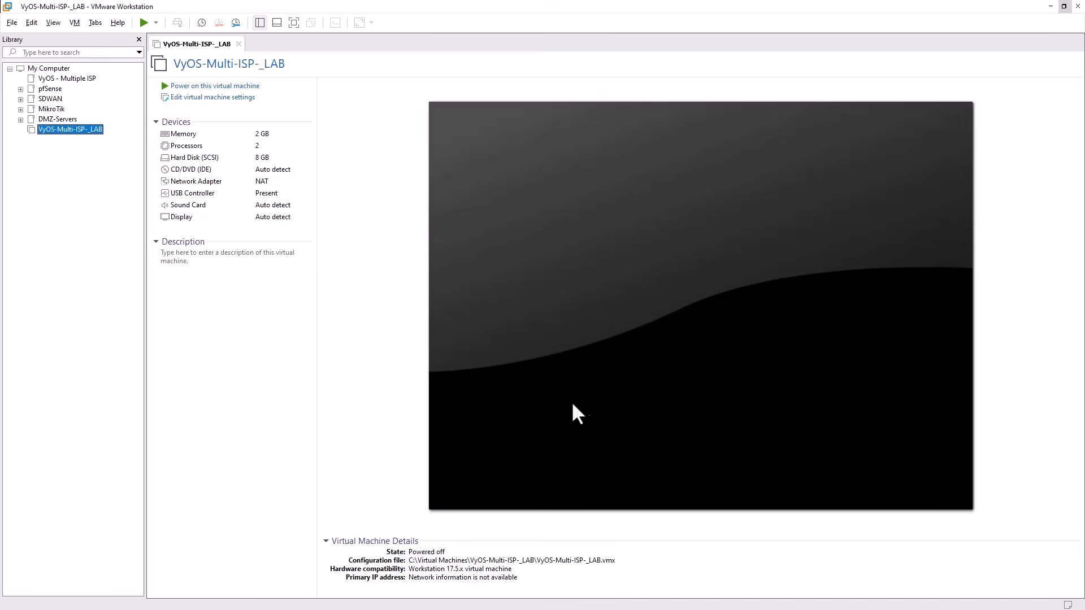
Attach vyos-2025.03.30-0020-rolling-generic-amd64.iso from D:\ISOs\VyOS to the virtual machine's CD/DVD drive
left_click(220, 98)
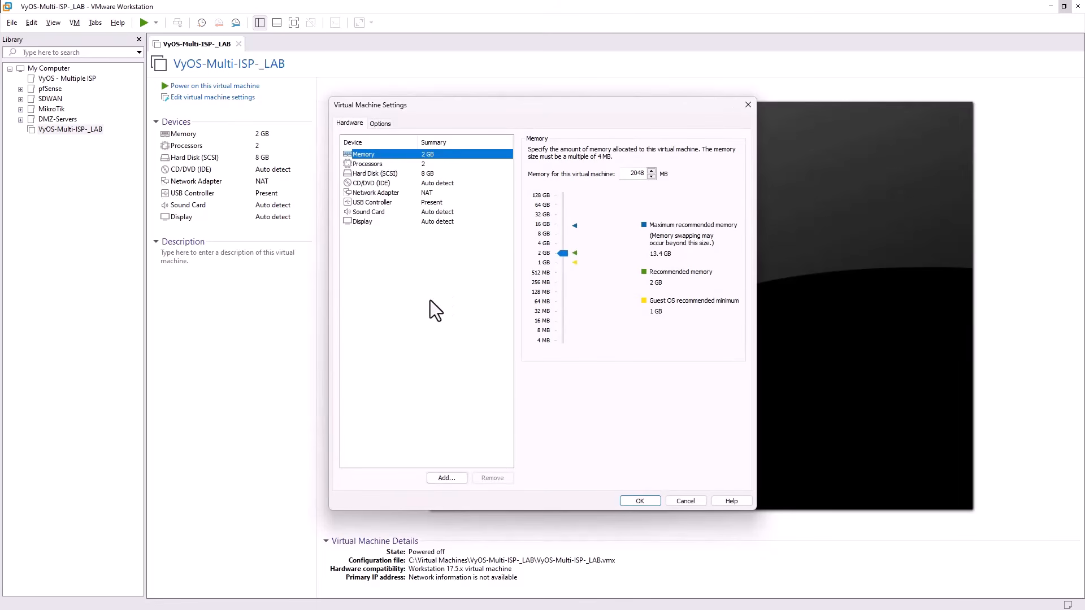
left_click(386, 185)
left_click(561, 220)
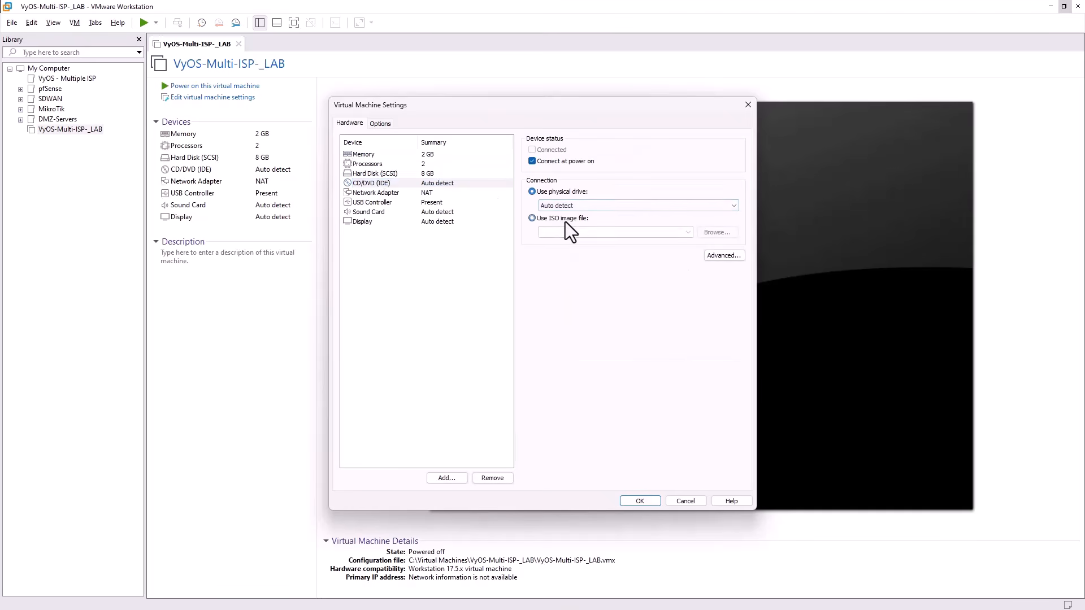
left_click(715, 232)
double_click(464, 233)
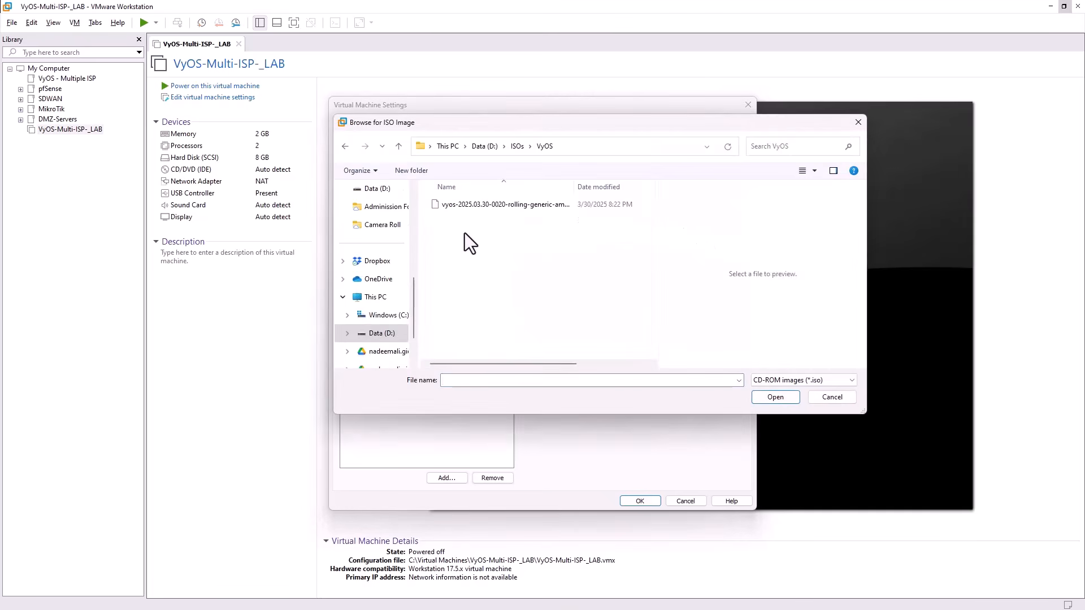
left_click(480, 205)
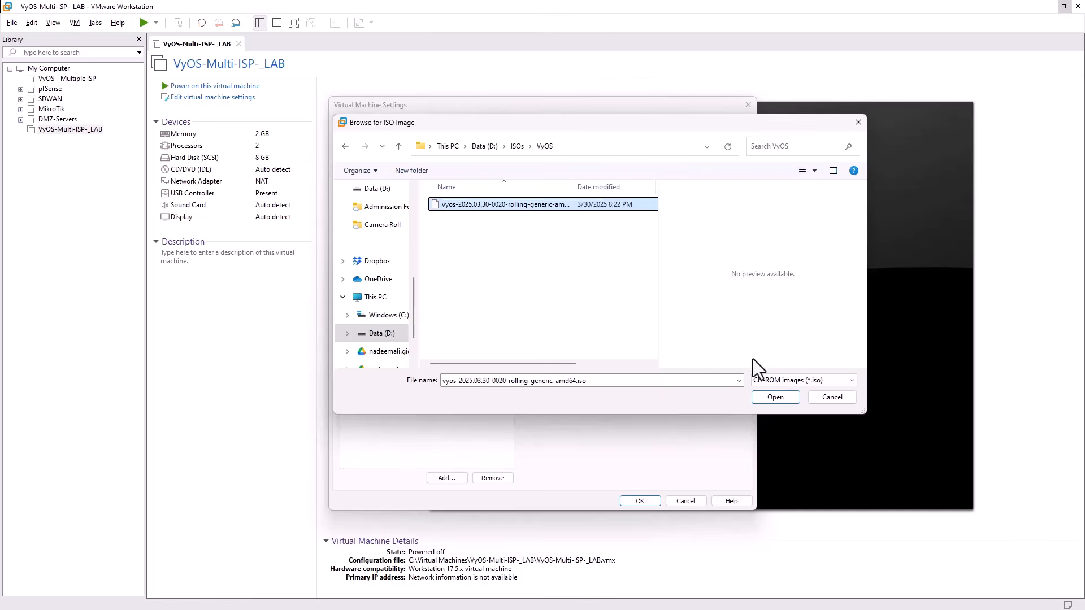
left_click(775, 397)
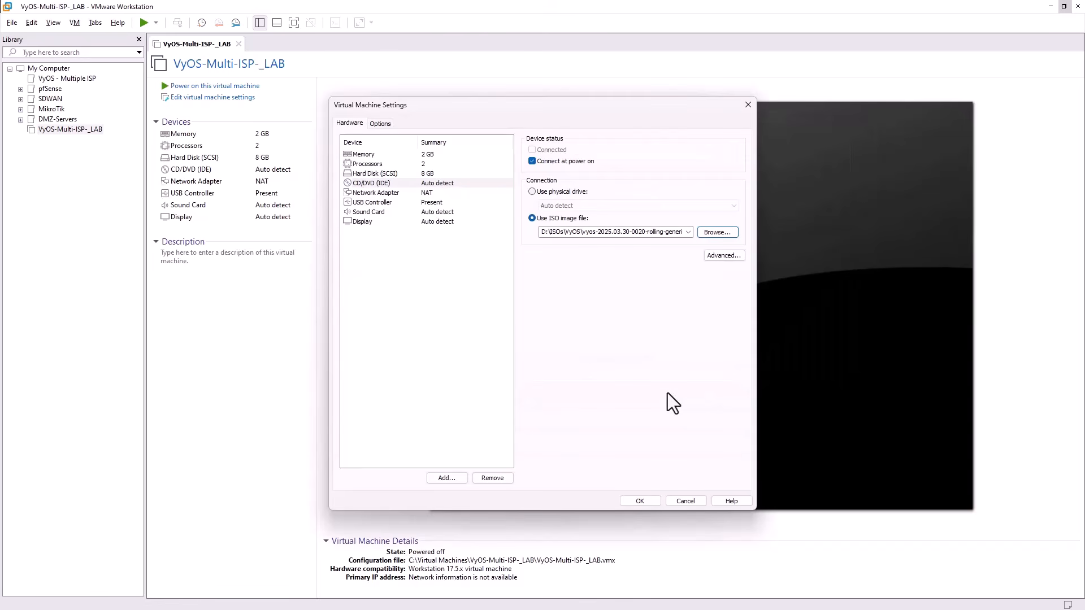
left_click(641, 501)
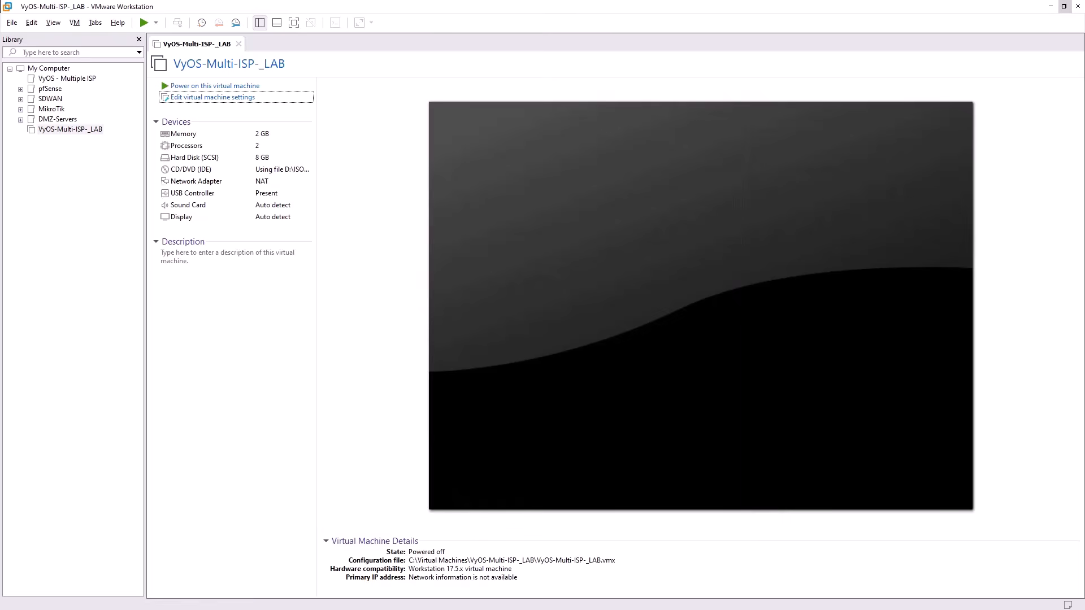
Boot the virtual machine into the VyOS live system with KVM console and log in as vyos with the account password
left_click(214, 86)
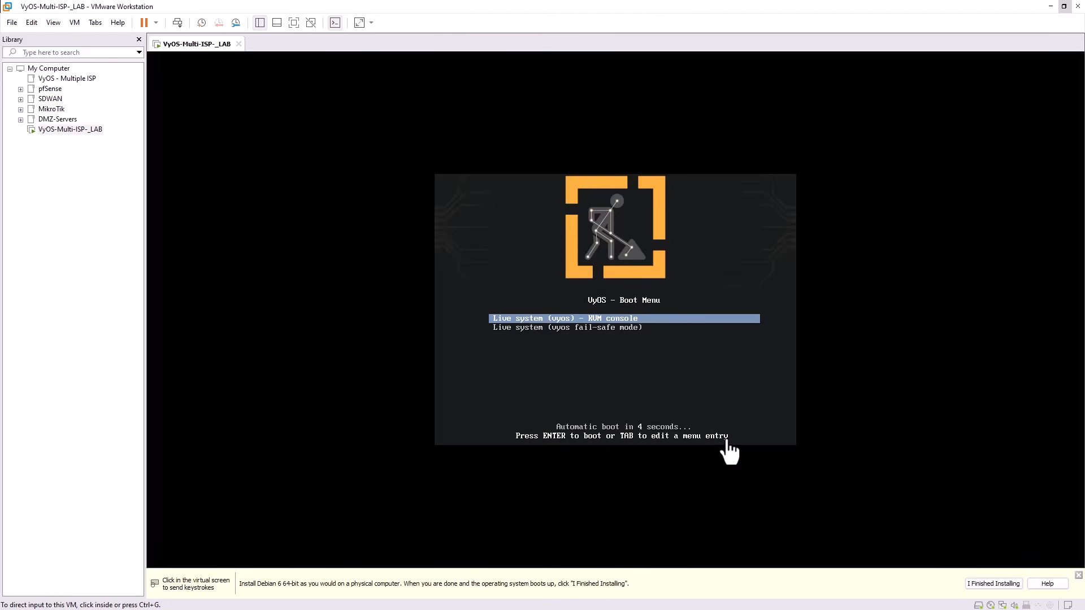
key("Return")
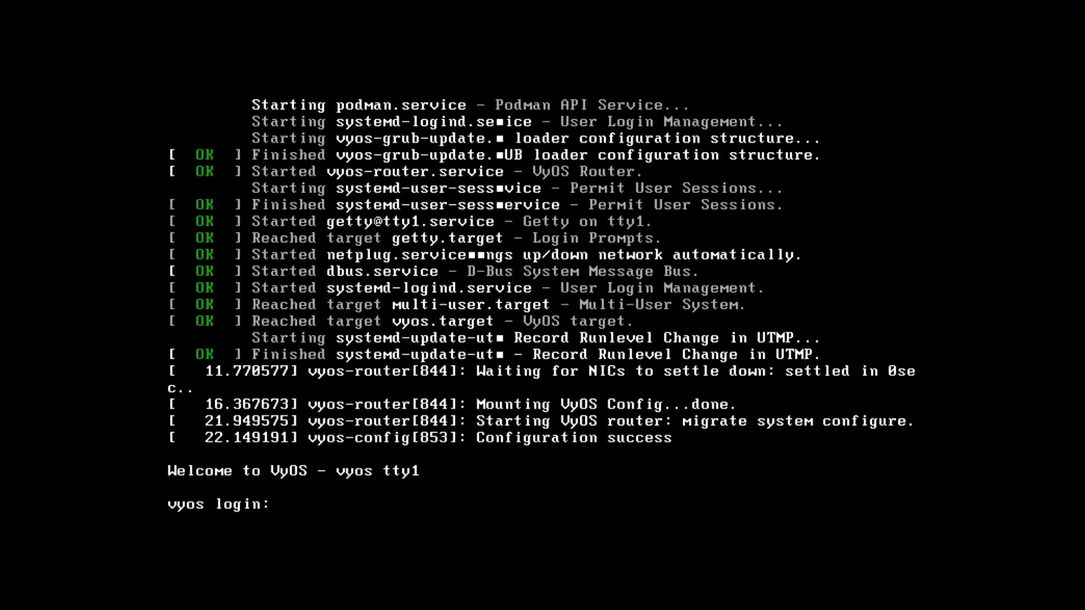
type("vyos")
key("Return")
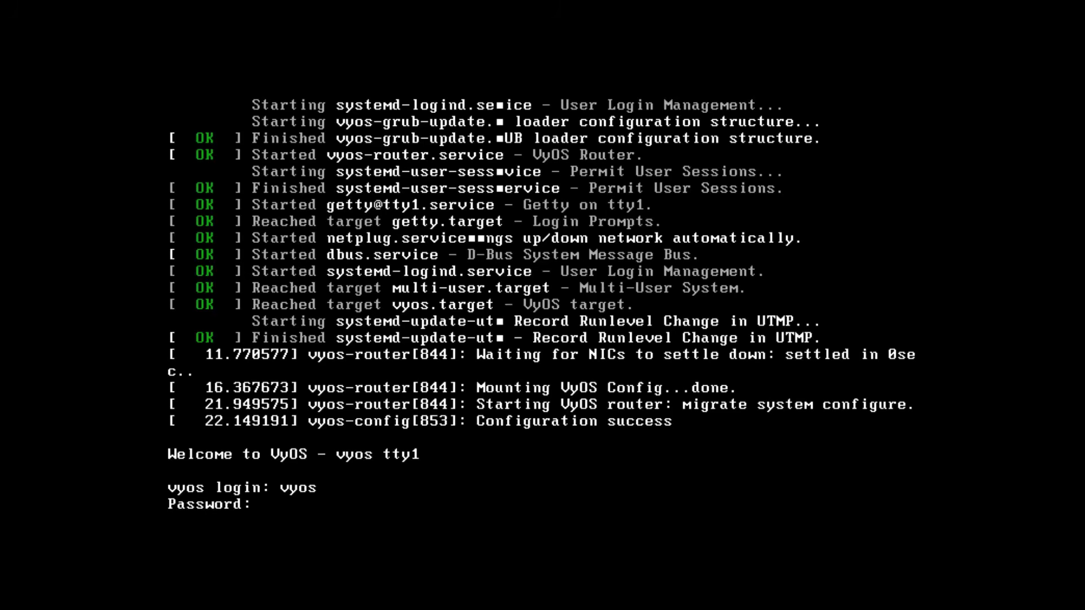
key("Return")
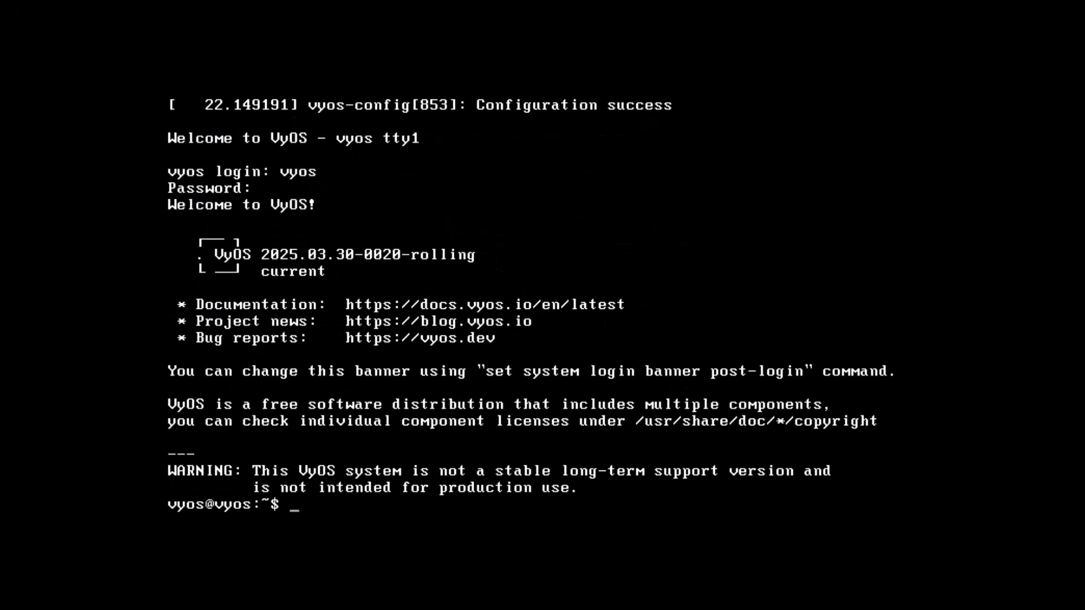
Run install image, agree to continue, and accept the default image name 2025.03.30-0020-rolling
type("install image")
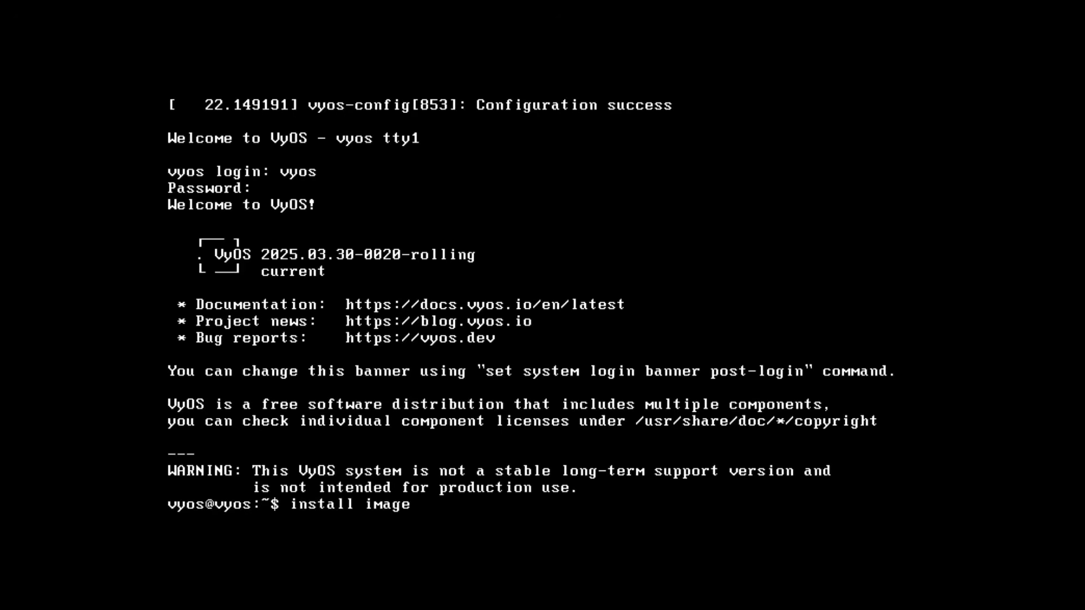
key("Return")
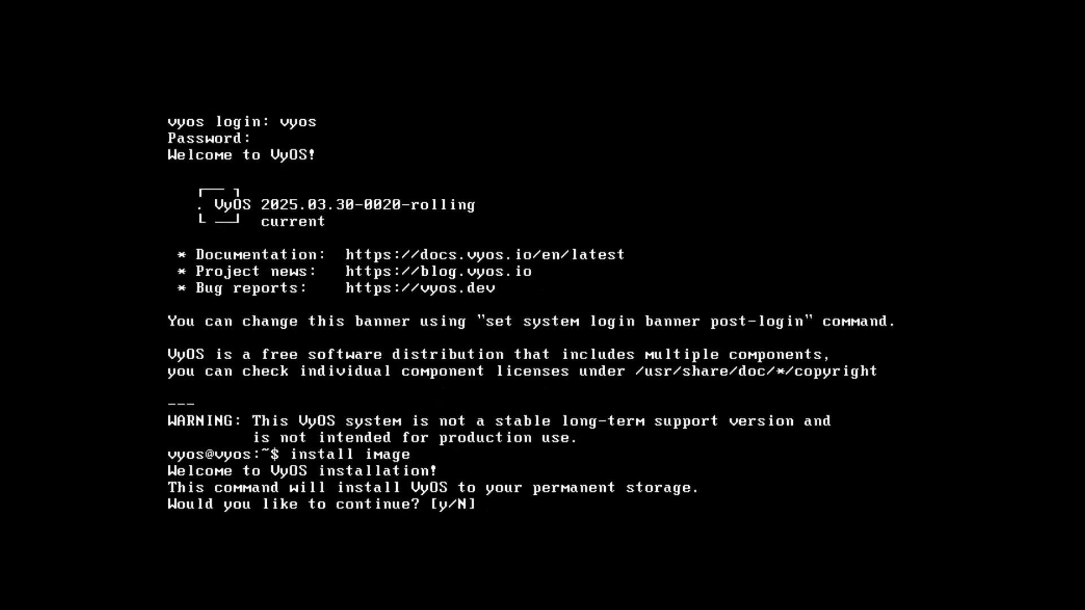
type("y")
key("Return")
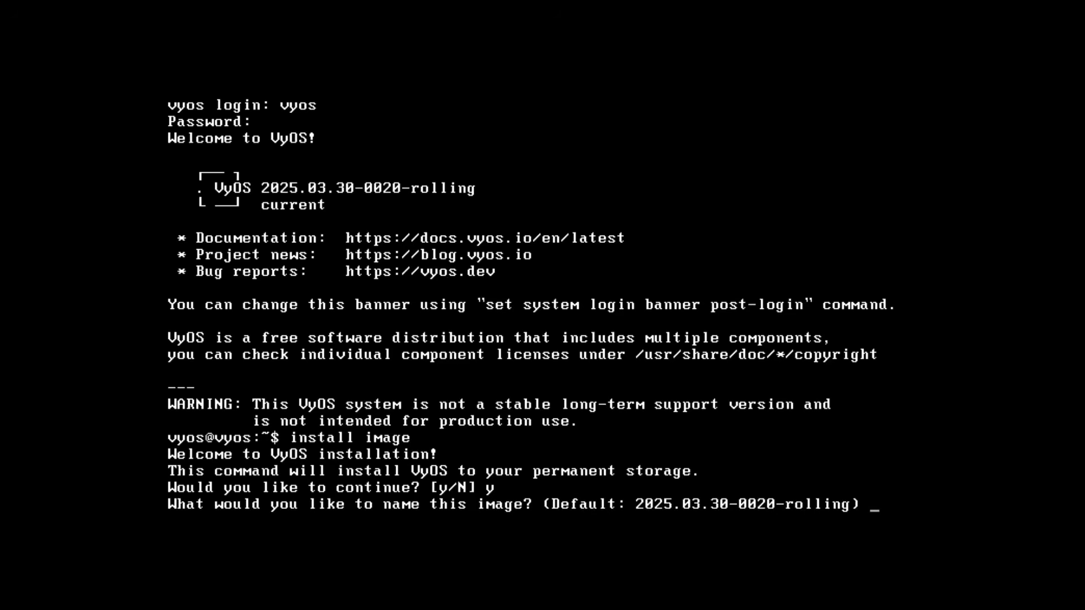
key("Return")
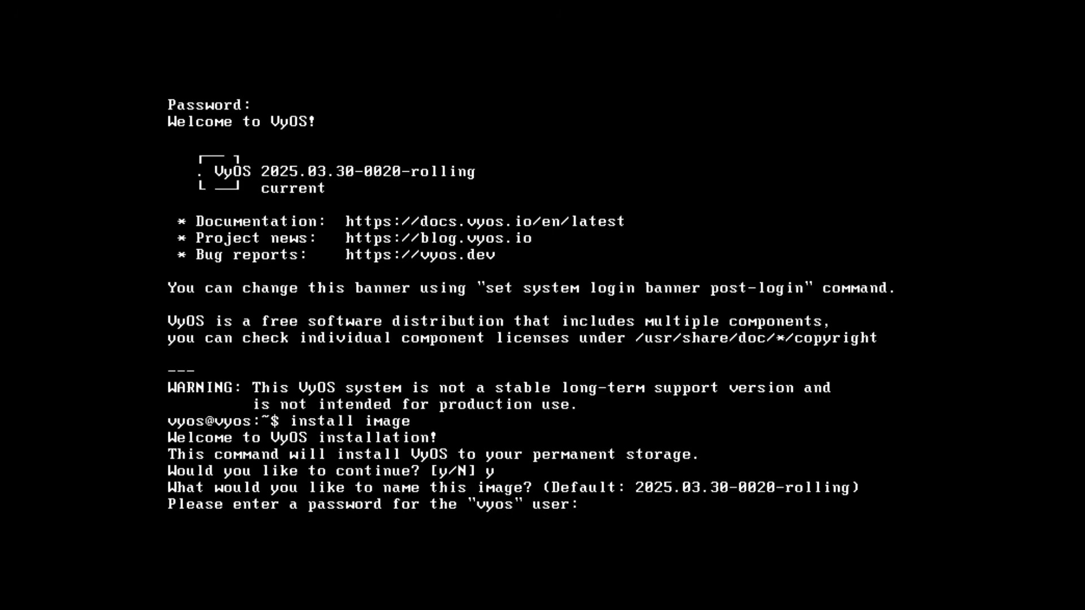
Enter and confirm the password for the vyos user, and keep KVM as the default console
key("Return")
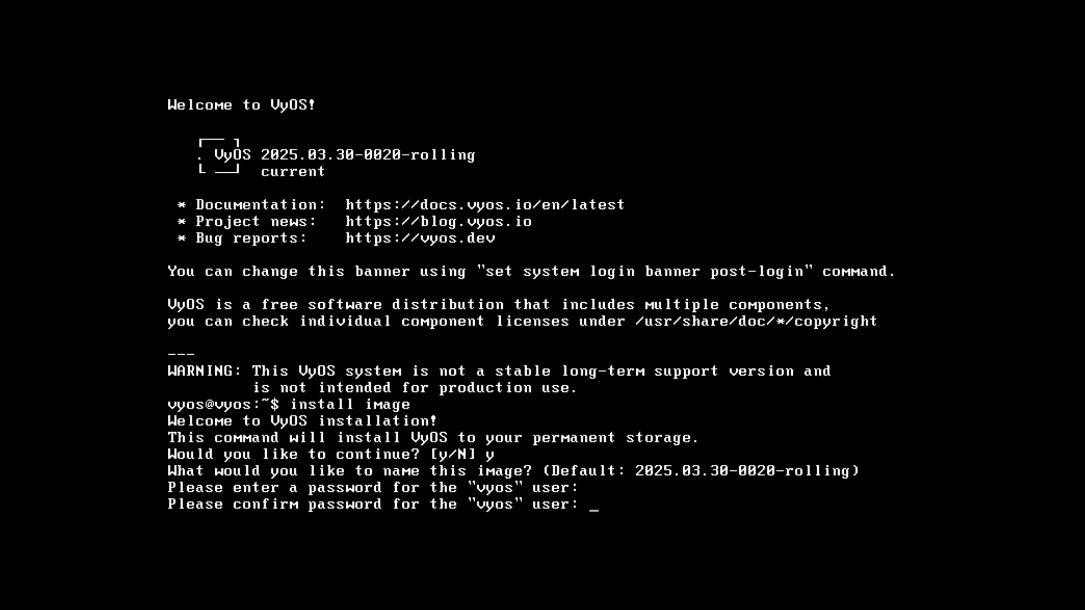
key("Return")
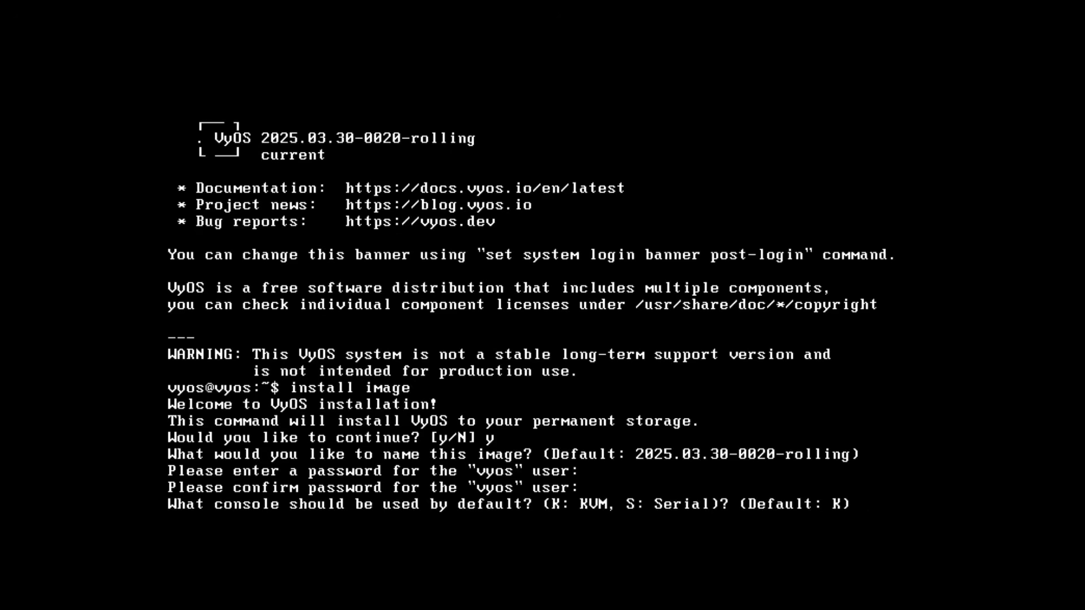
key("Return")
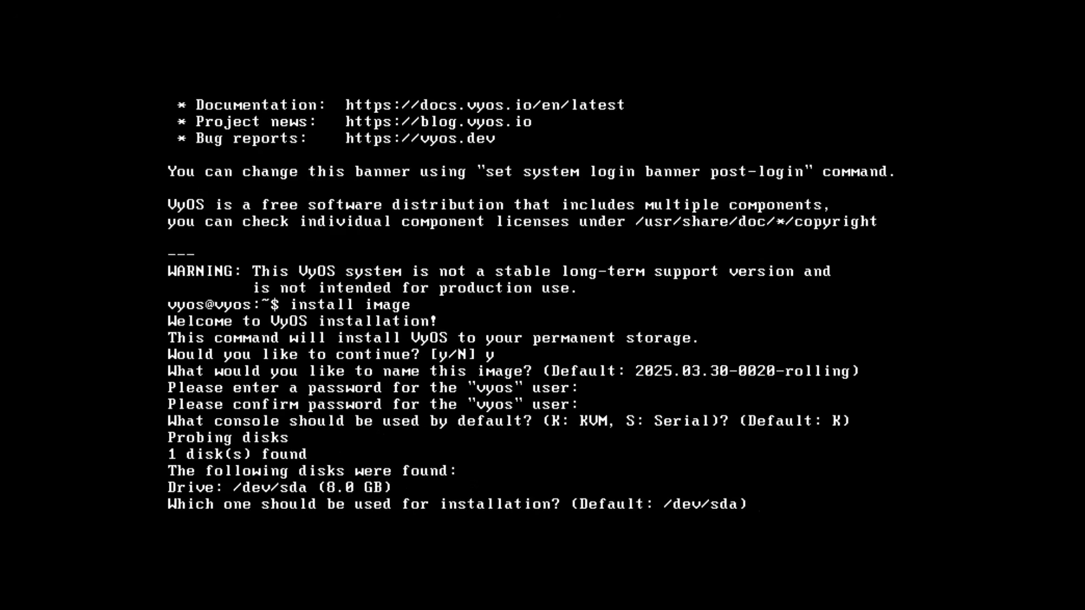
Choose /dev/sda as the installation drive, agree to delete its data, and use all of its free space
key("Return")
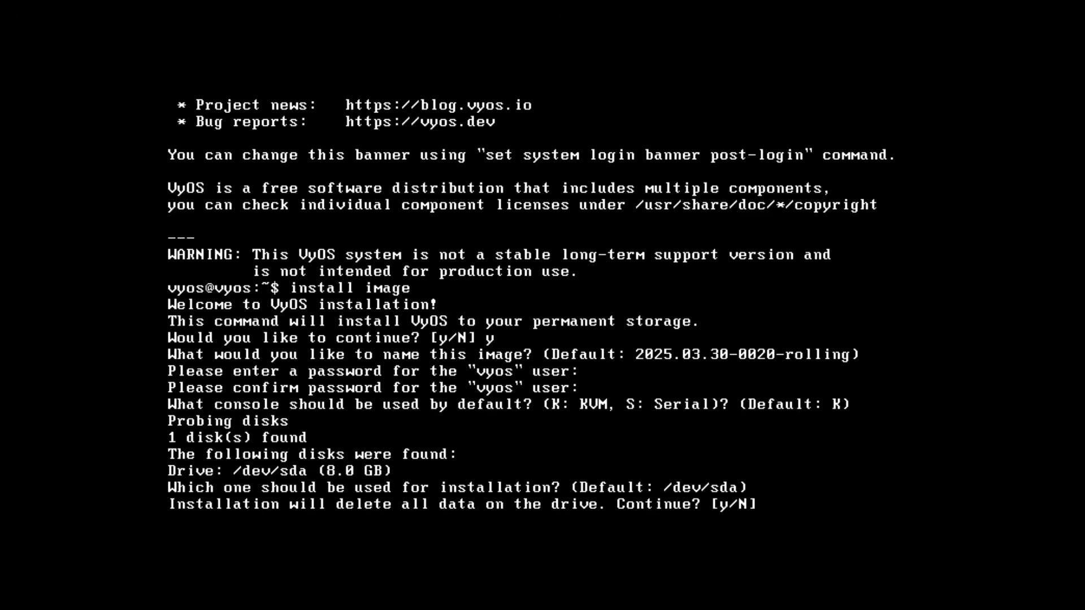
type("y")
key("Return")
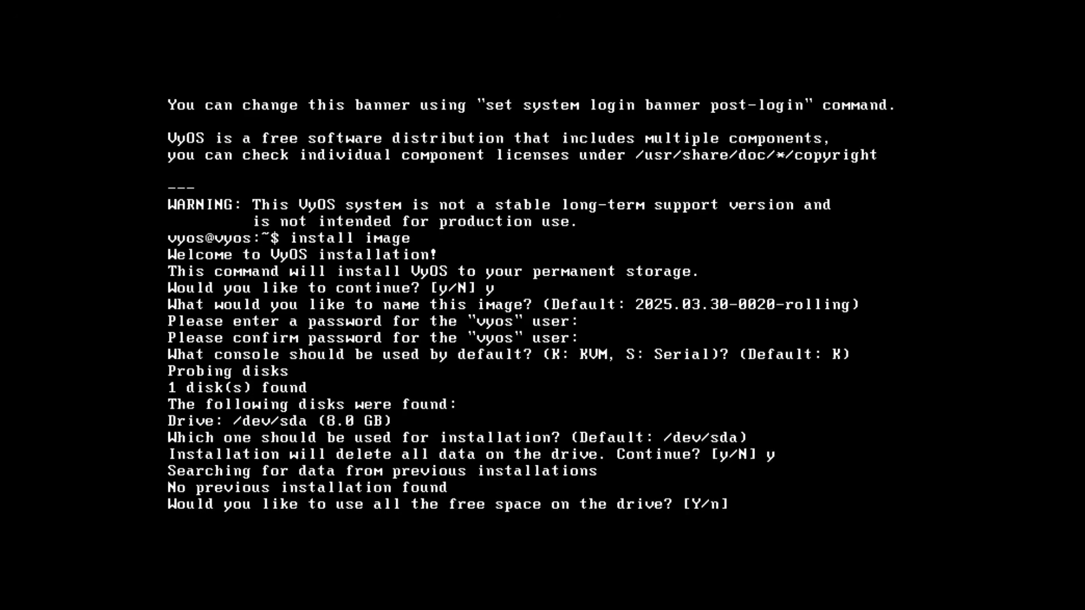
type("y")
key("Return")
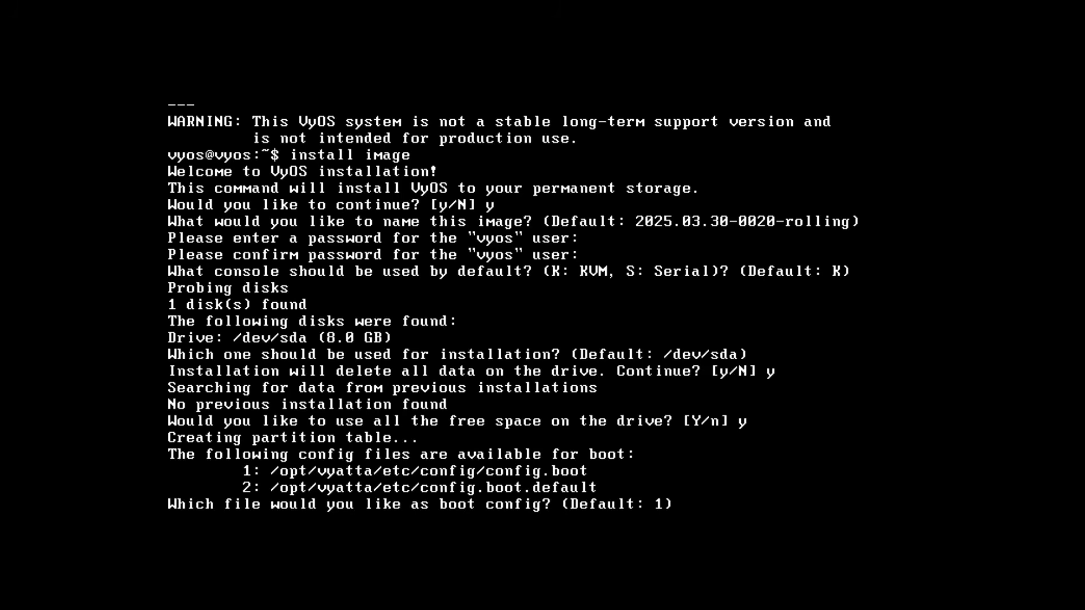
Accept the default boot config file 1 to finish installing the image, and power off the system
key("Return")
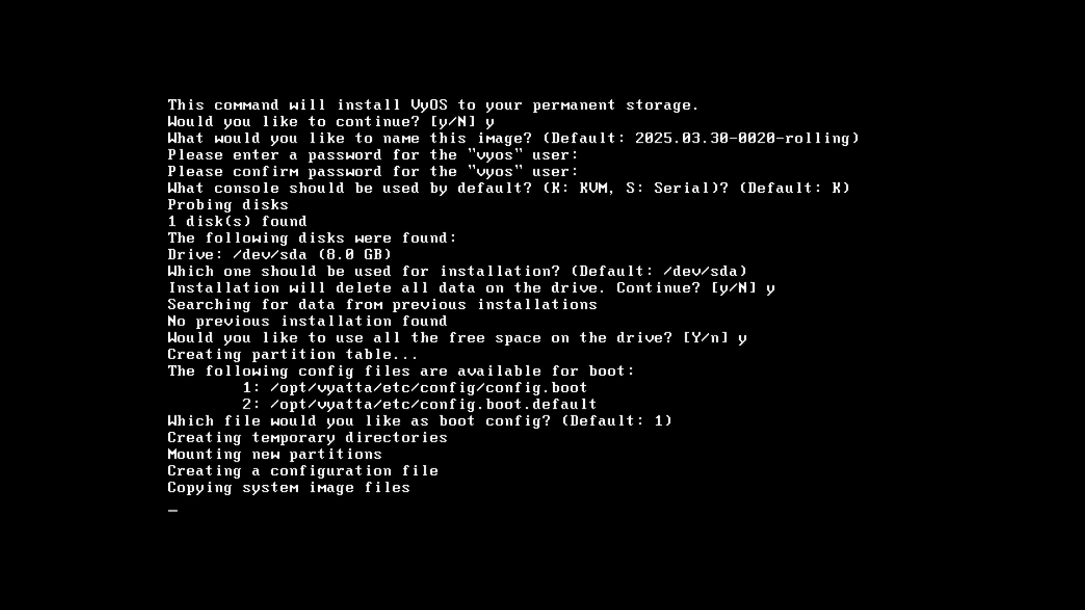
type("poweroff")
key("Return")
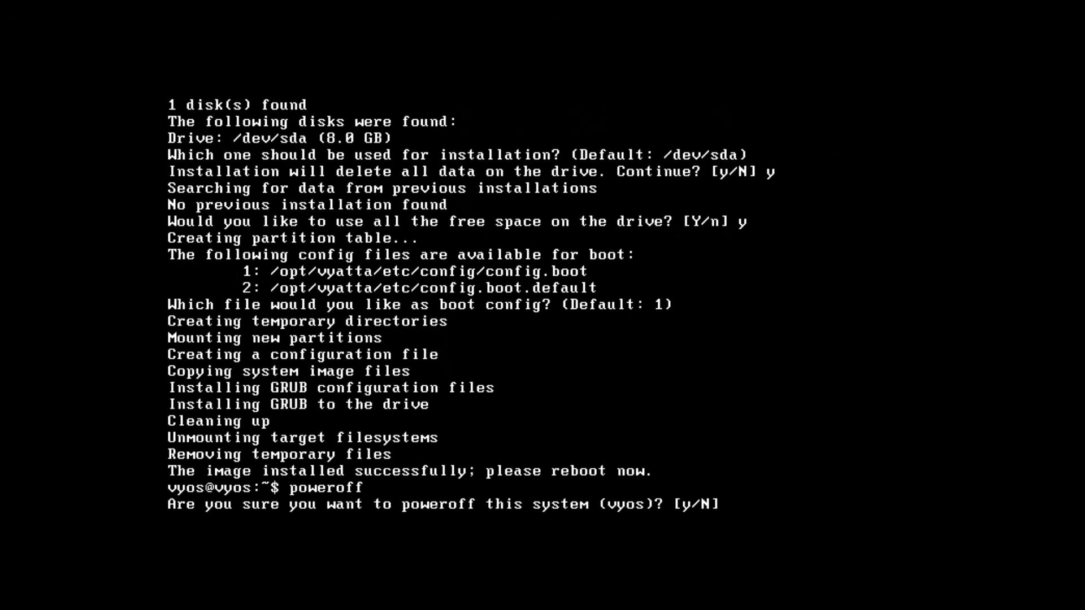
type("y")
key("Return")
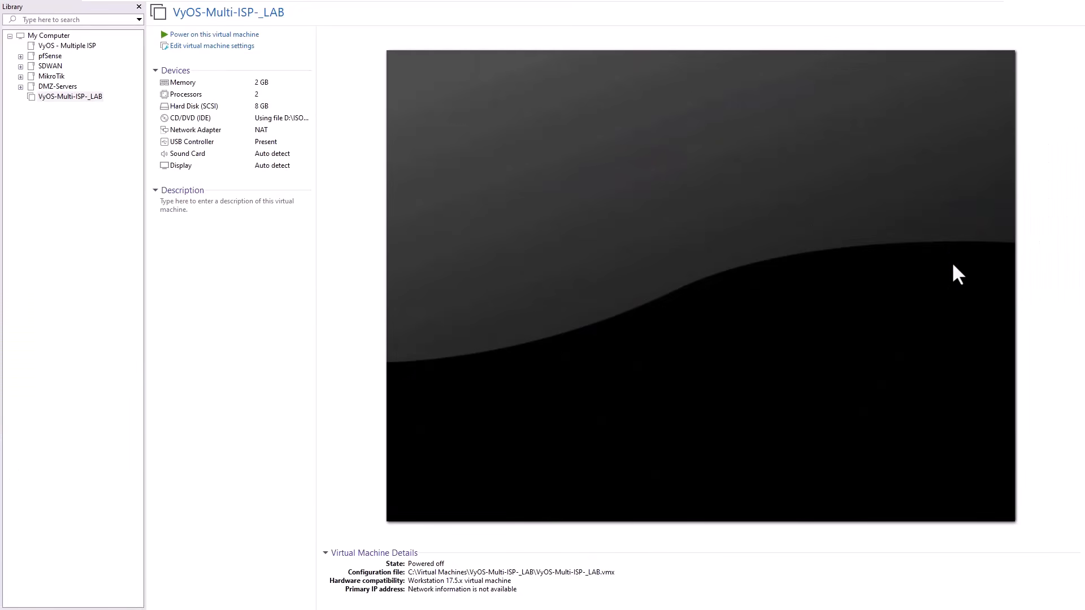
Open the settings of the VyOS-Multi-ISP-_LAB virtual machine and set its existing network adapter to Bridged
key("Tab")
left_click(195, 52)
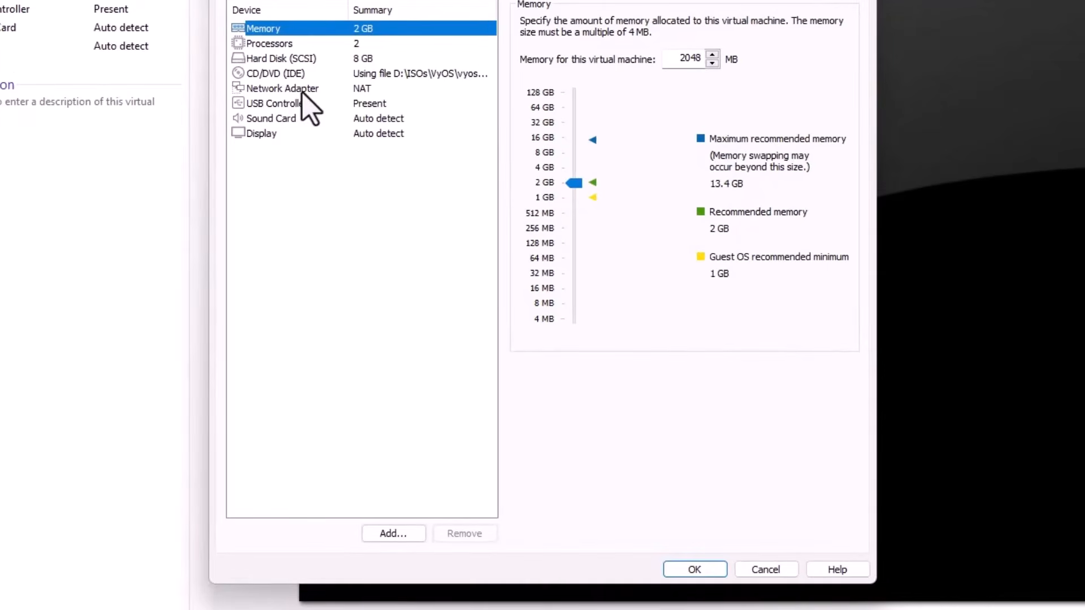
left_click(303, 90)
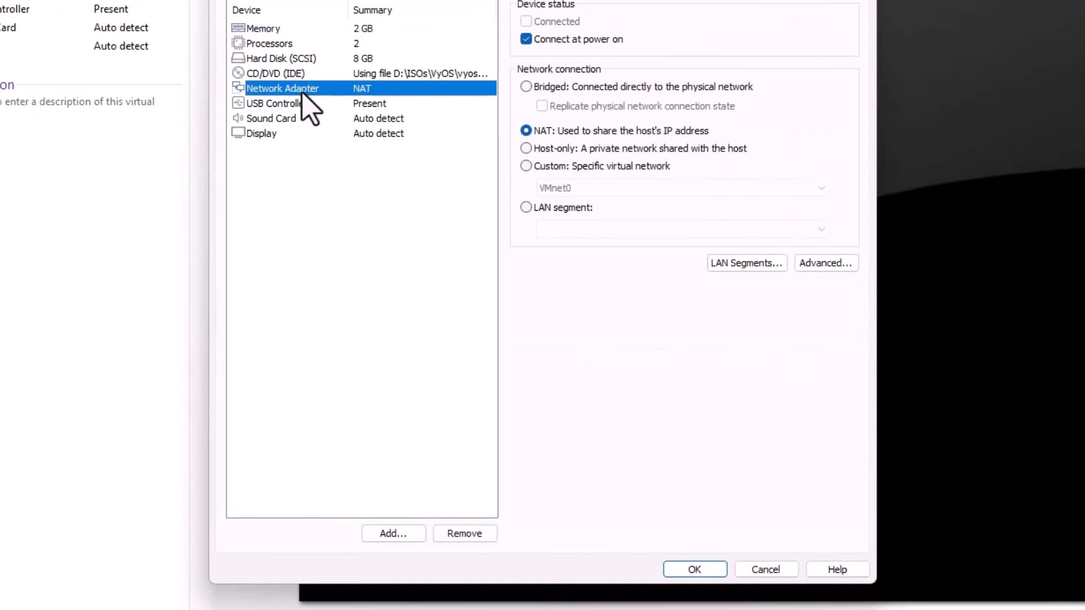
left_click(526, 87)
Add a second network adapter and connect it to the custom virtual network VMnet2
left_click(394, 533)
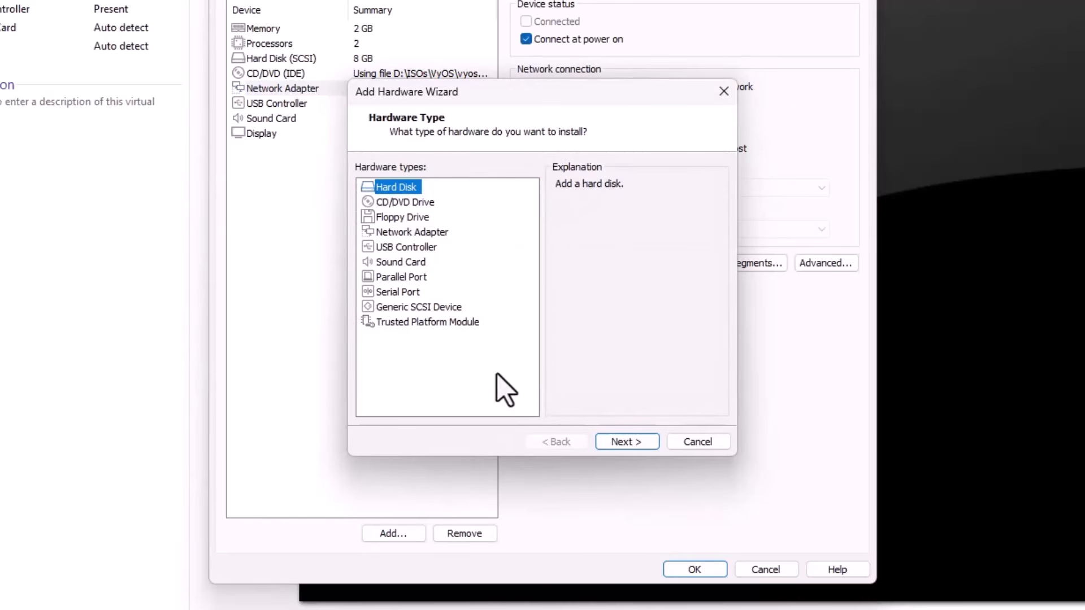
left_click(415, 232)
left_click(622, 441)
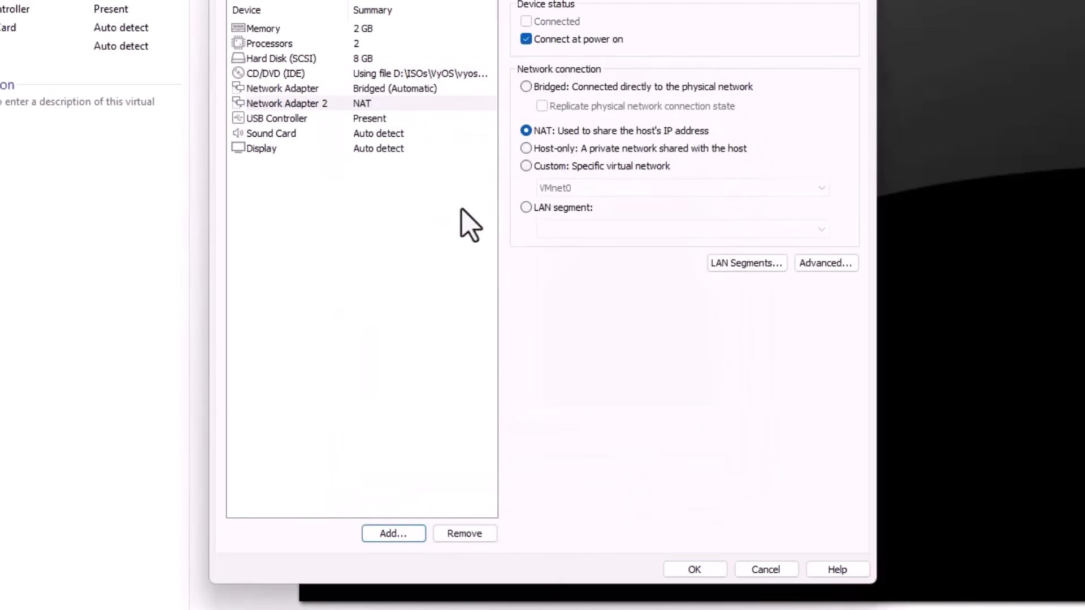
left_click(545, 172)
left_click(571, 192)
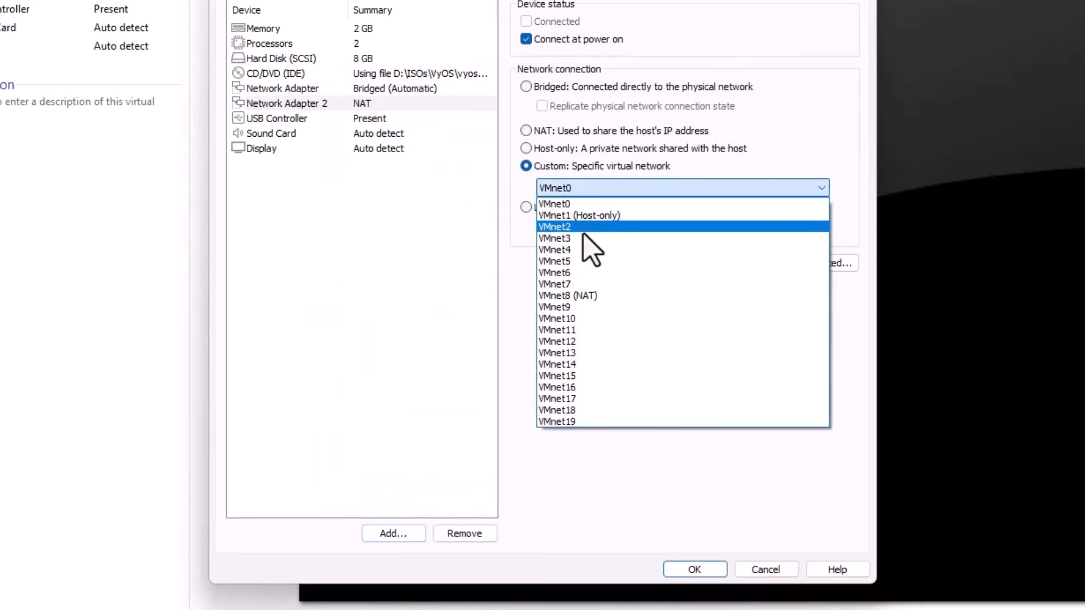
left_click(583, 233)
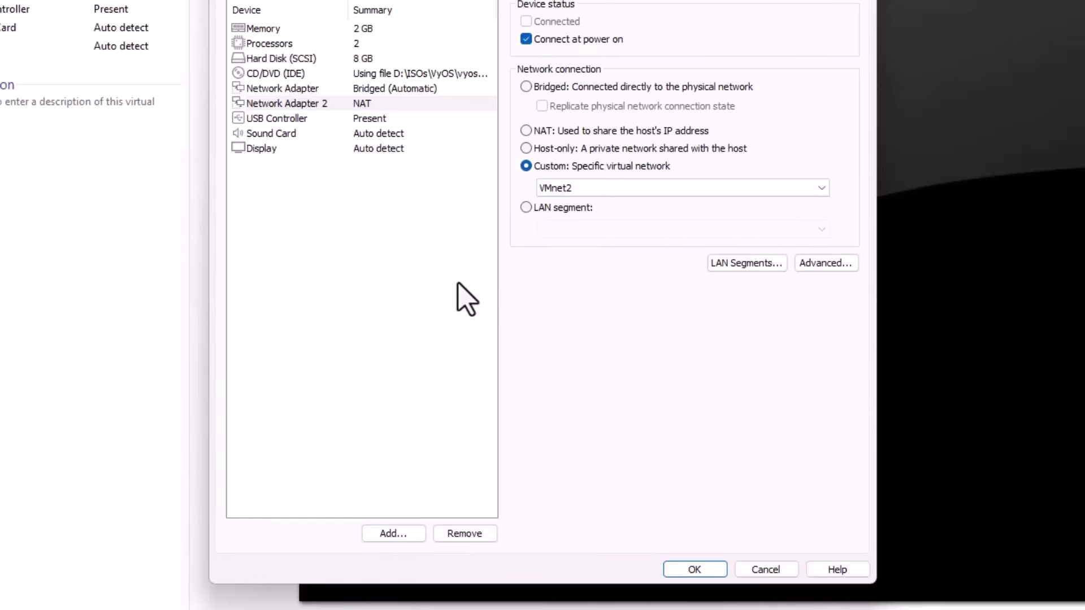
Add a third network adapter and connect it to the custom virtual network VMnet3
left_click(393, 534)
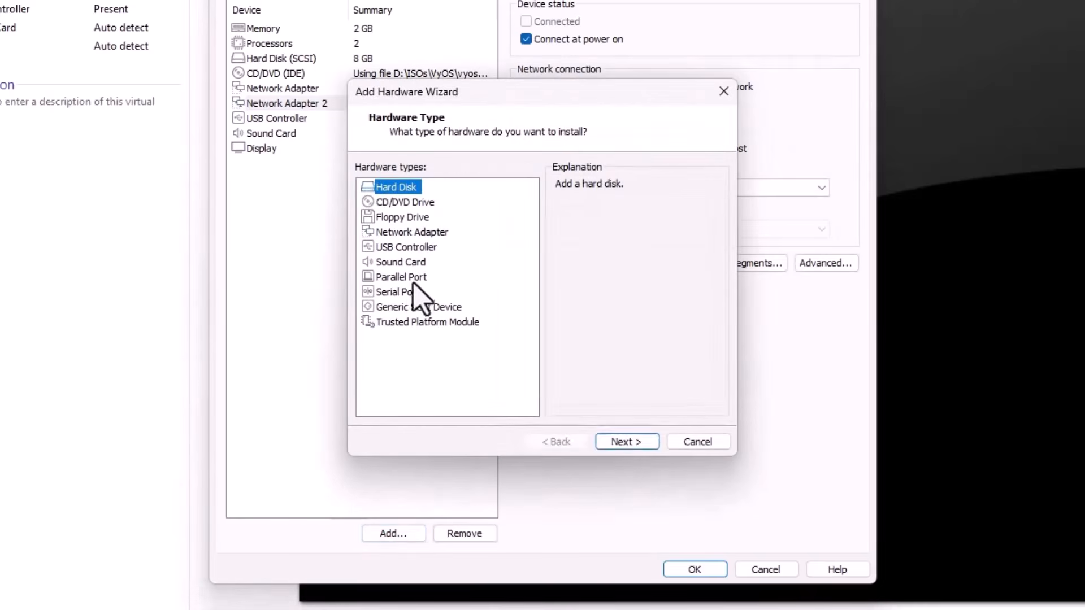
left_click(412, 232)
left_click(625, 444)
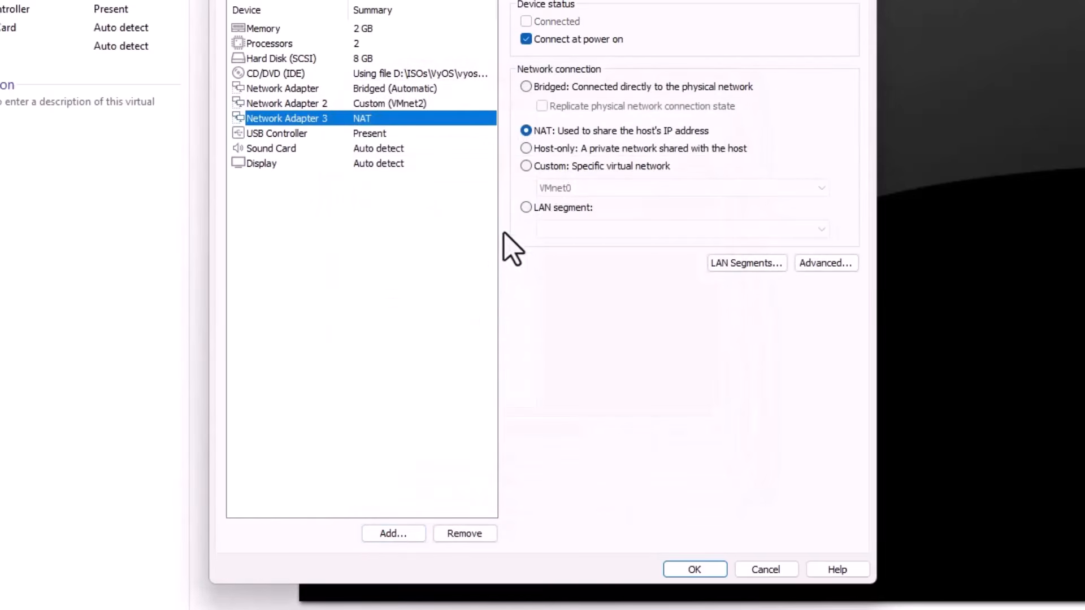
left_click(548, 166)
left_click(566, 188)
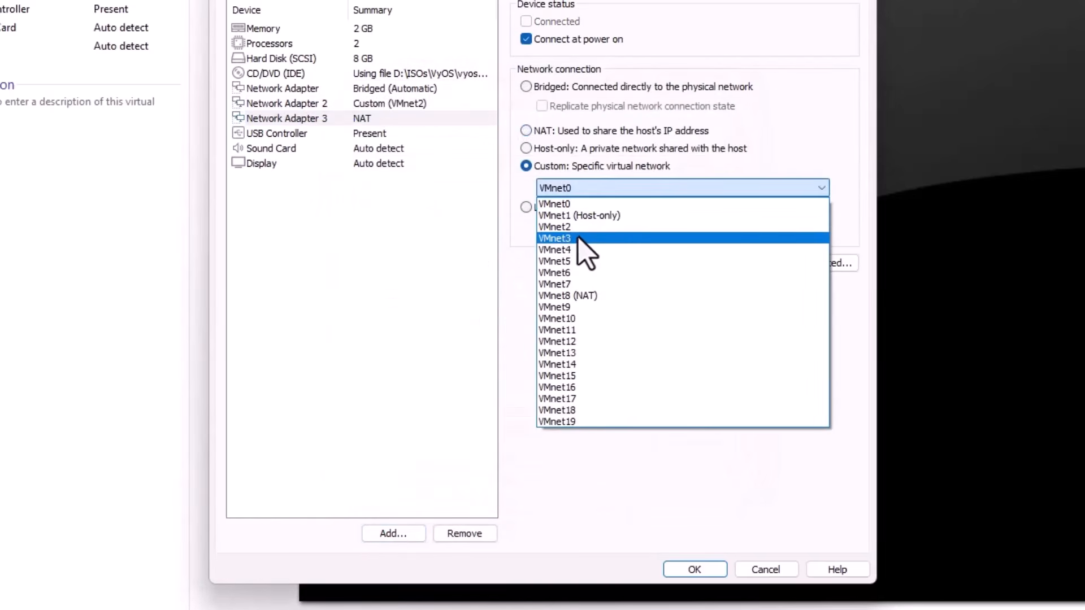
left_click(560, 237)
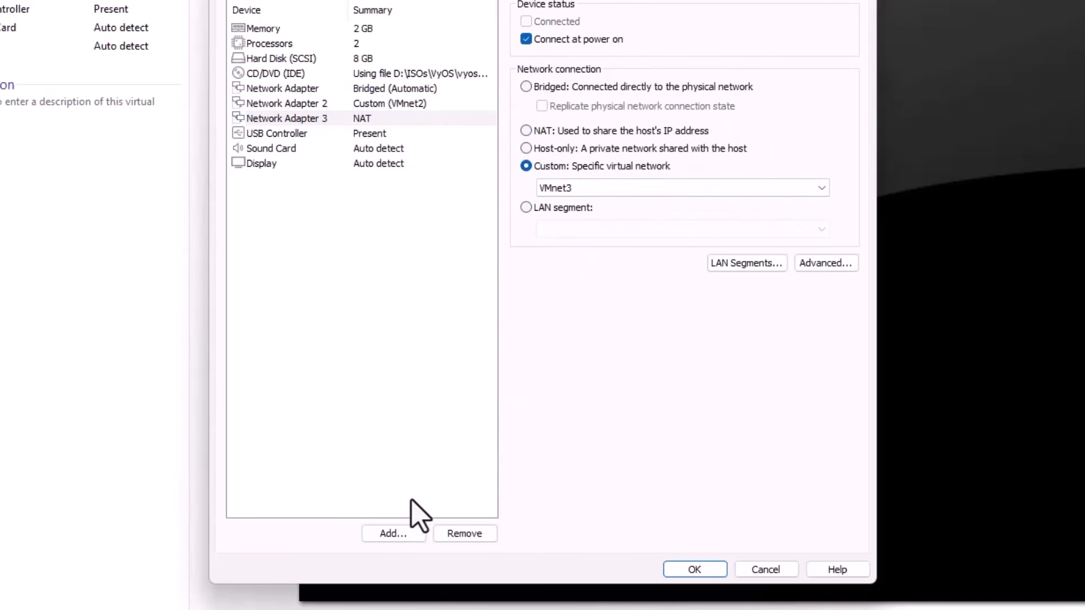
Add a fourth network adapter and connect it to the custom virtual network VMnet4
left_click(402, 532)
left_click(418, 233)
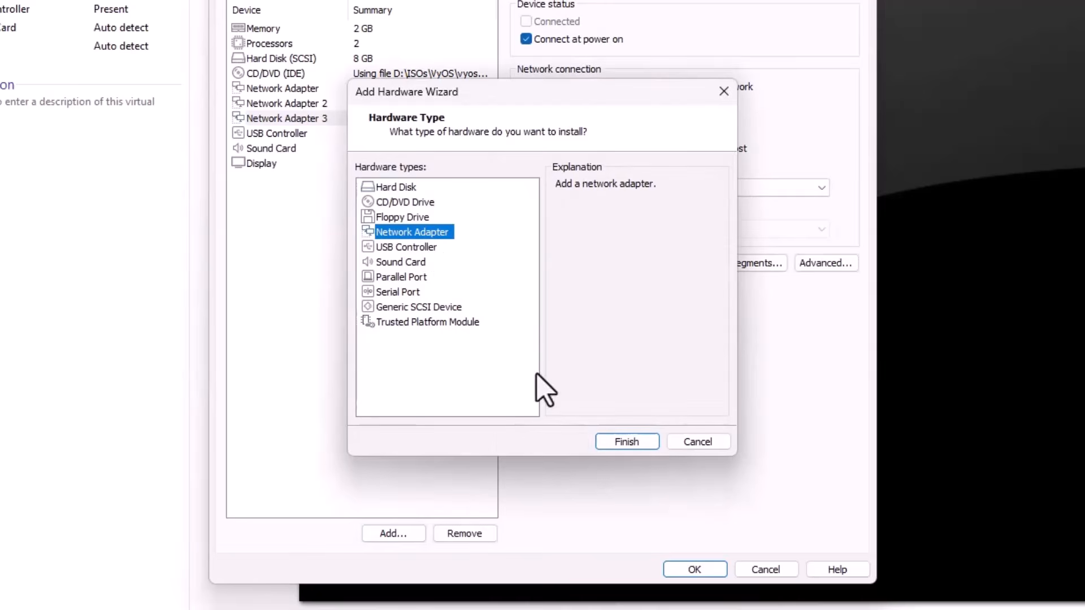
left_click(601, 442)
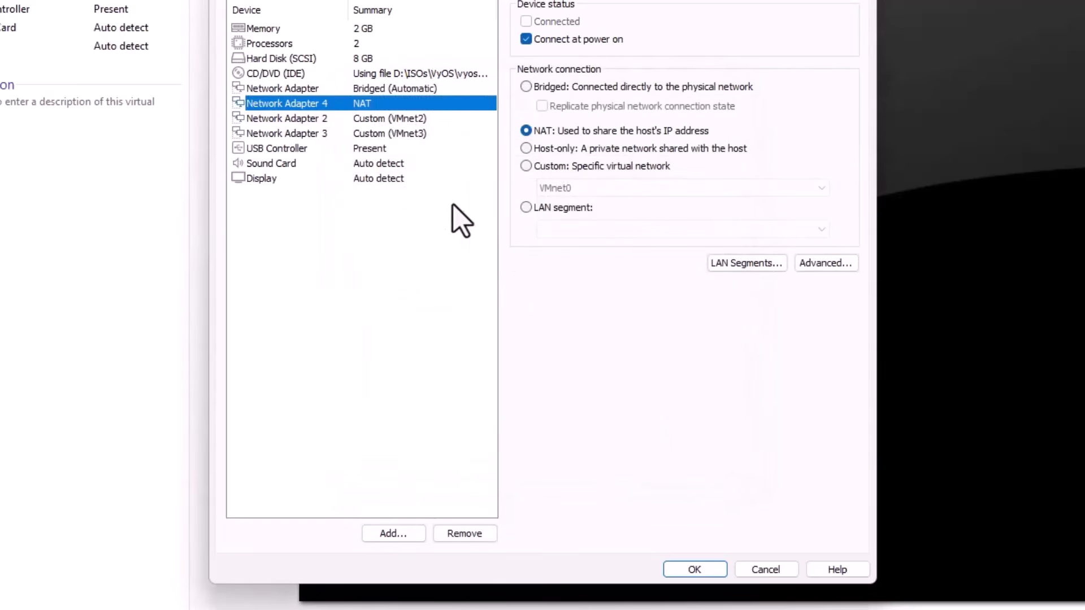
left_click(526, 165)
left_click(573, 188)
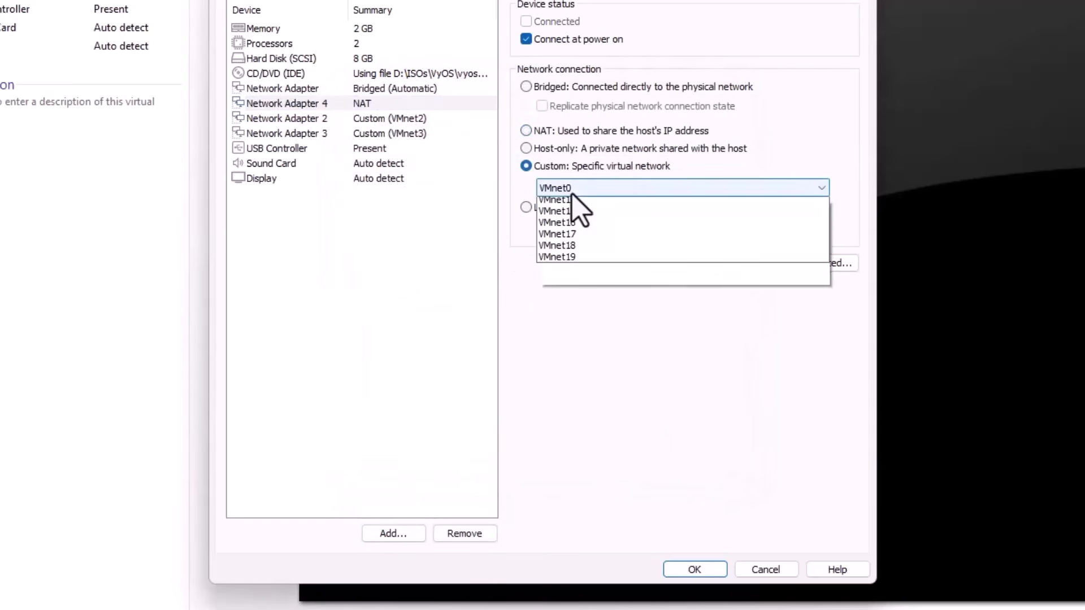
left_click(587, 250)
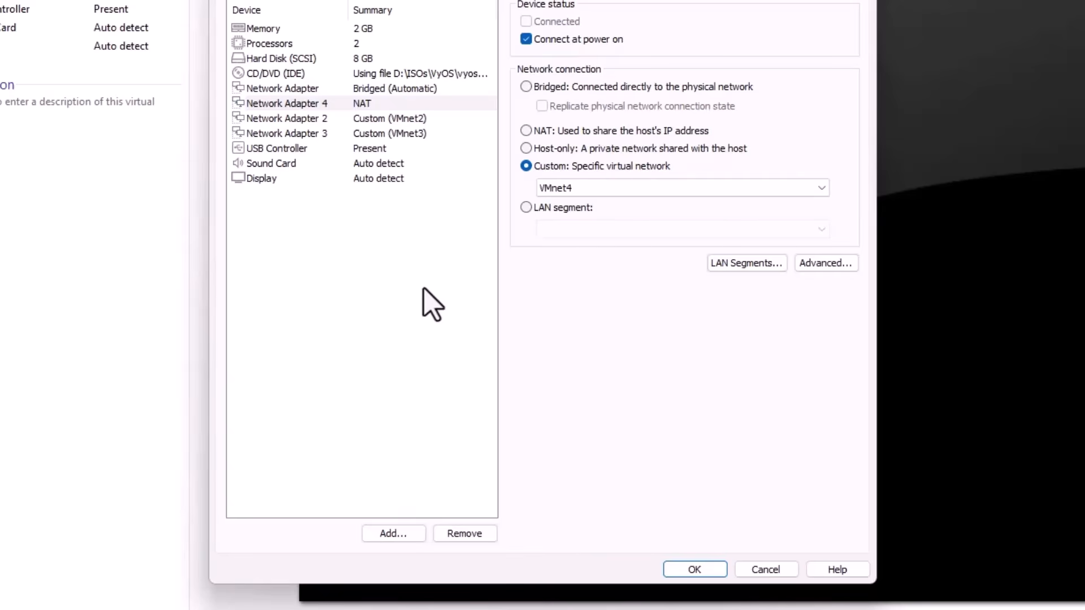
Add a fifth network adapter using NAT and save the virtual machine settings
left_click(394, 534)
left_click(427, 233)
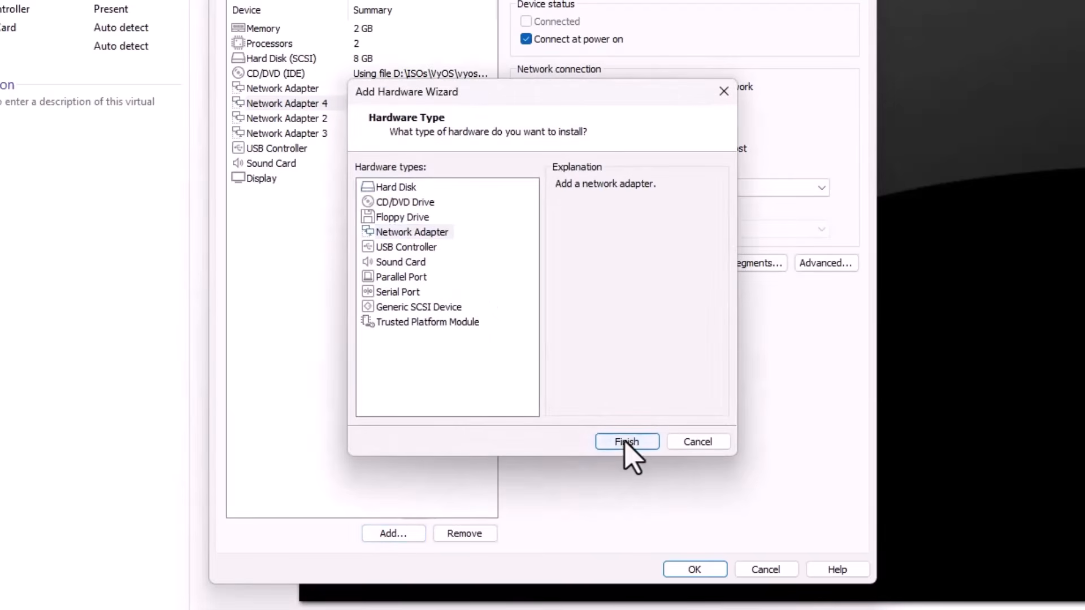
left_click(625, 442)
left_click(547, 135)
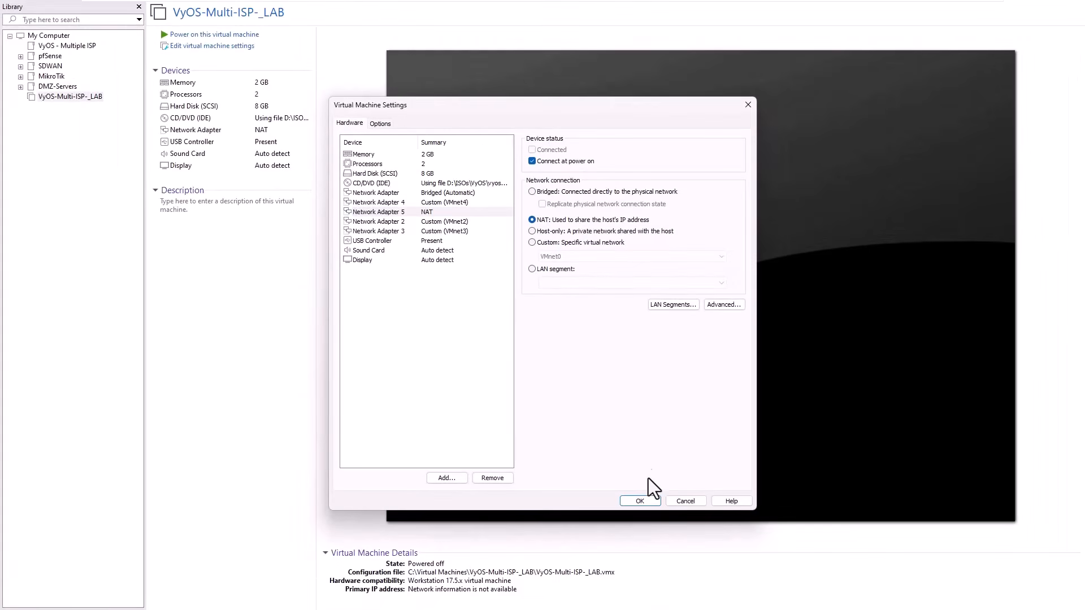
left_click(638, 500)
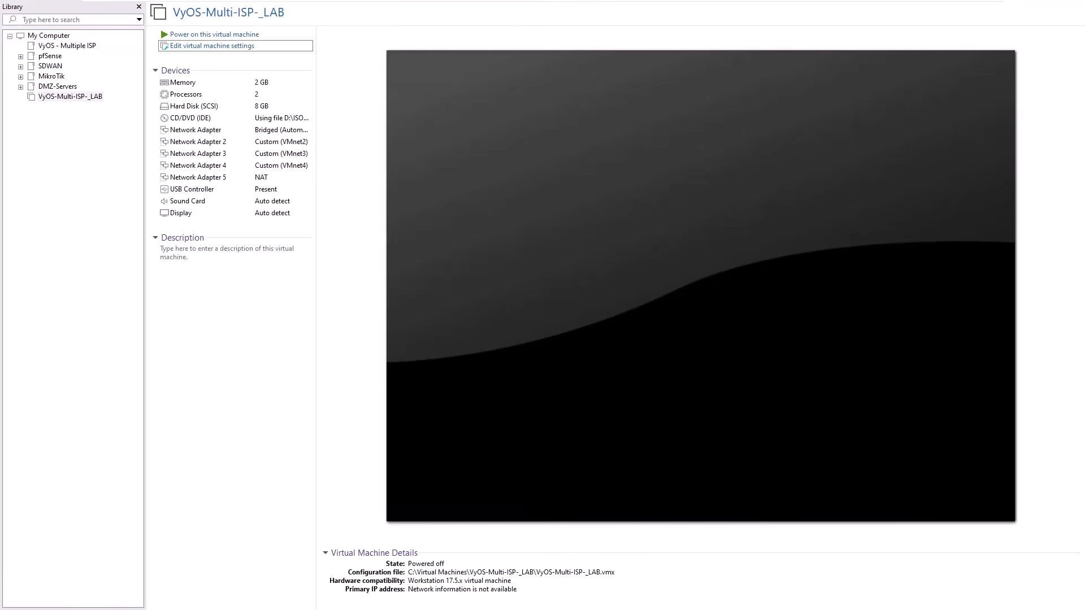
Power on the virtual machine and log in to the installed VyOS as vyos with the account password
left_click(222, 35)
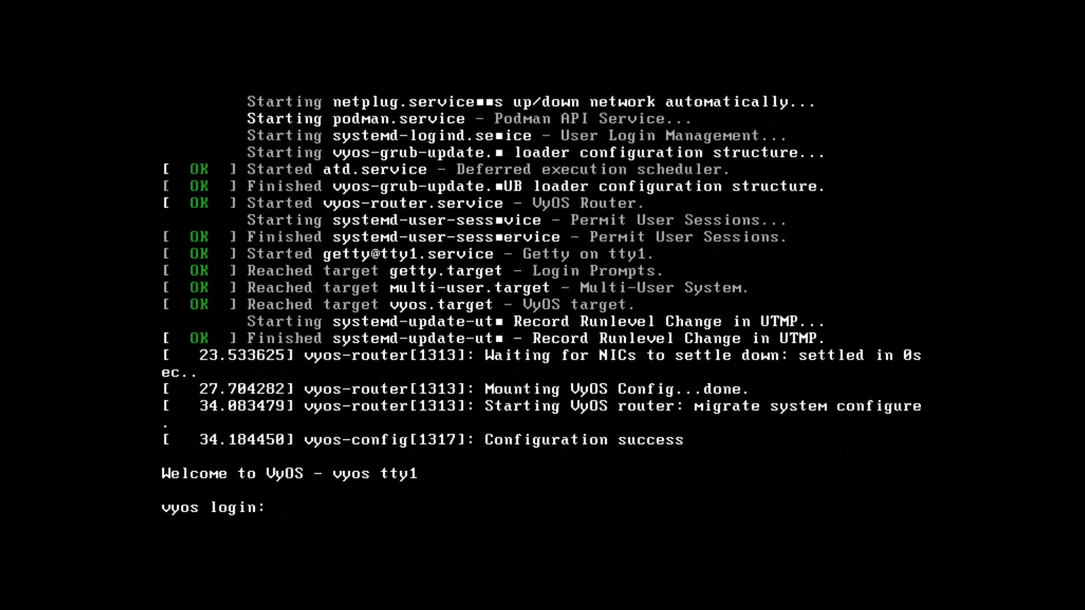
type("vyos")
key("Return")
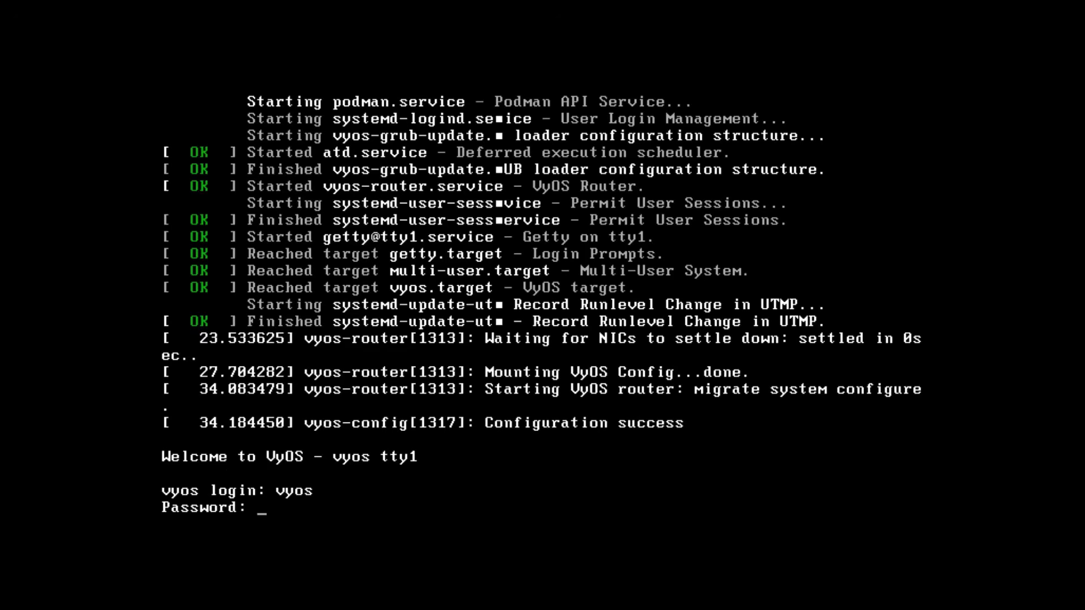
key("Return")
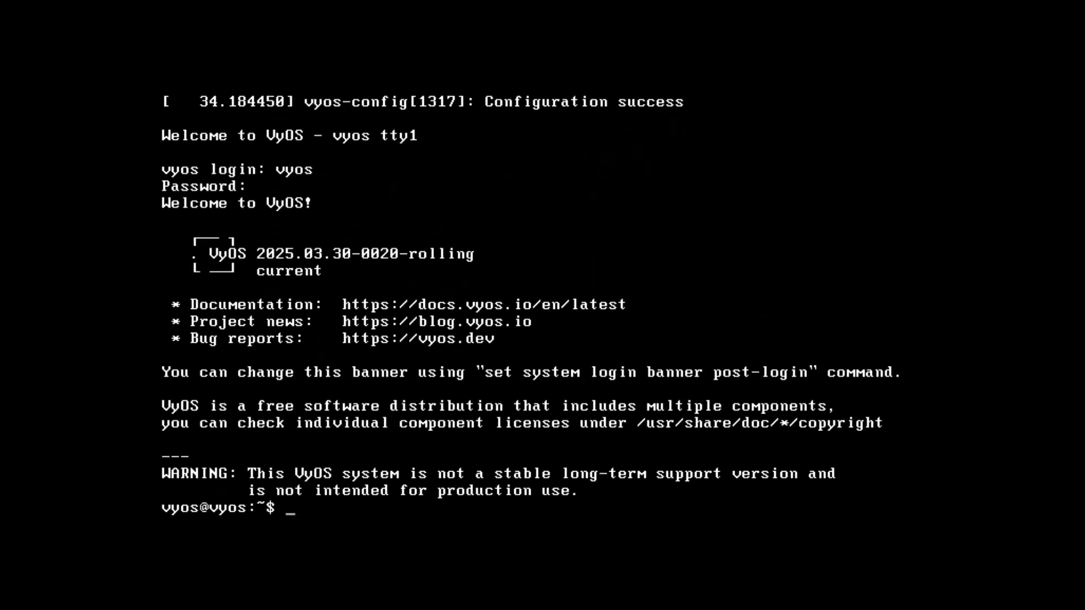
Run show interface to list the router's network interfaces
type("show interface")
key("Return")
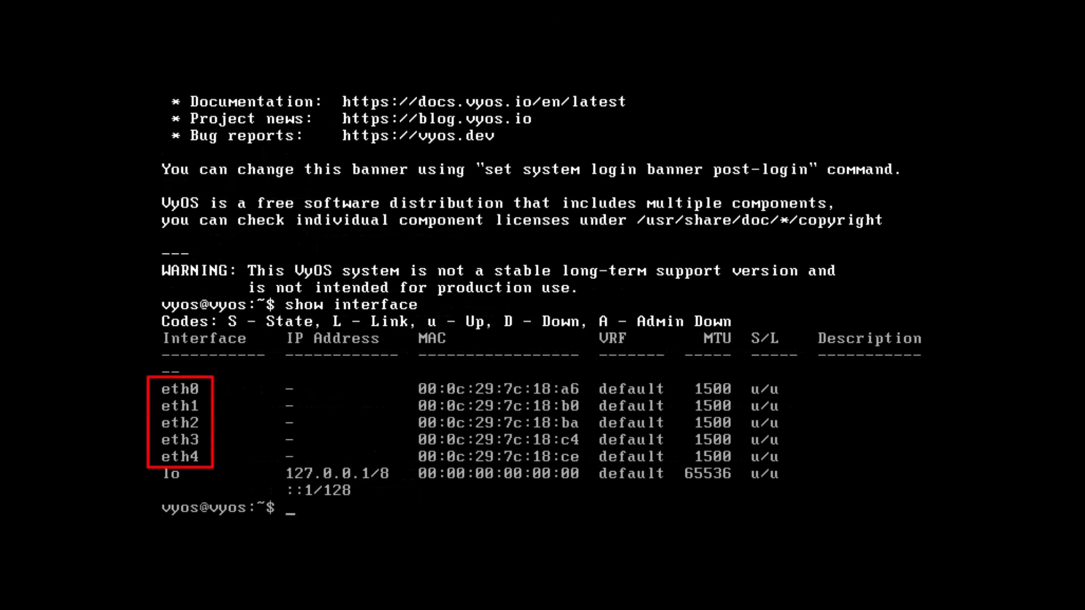